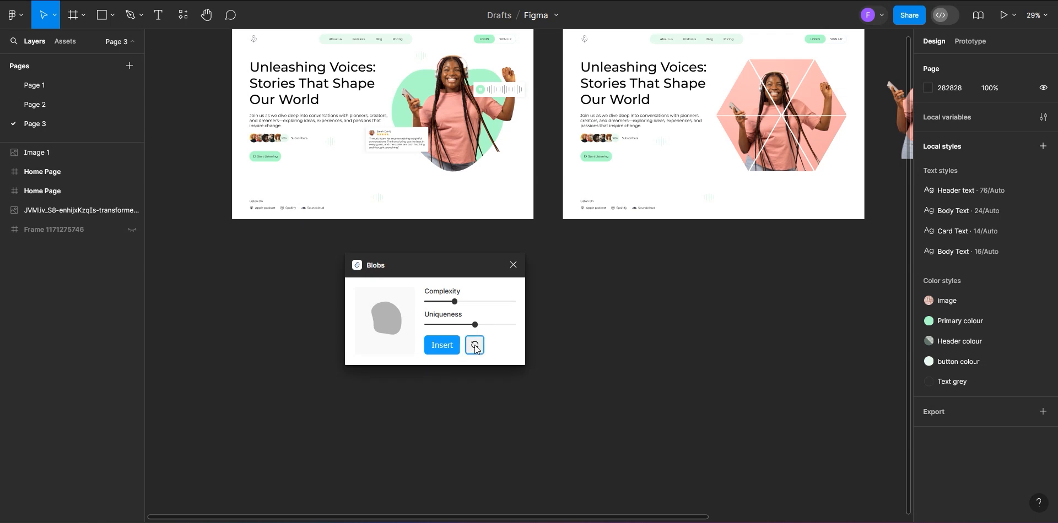
Step: Regenerate the random shape in the Blobs plugin repeatedly and insert a rounded diamond-like blob onto the canvas
{"action": "left_click", "coordinate": [474, 346]}
{"action": "left_click", "coordinate": [475, 346]}
{"action": "left_click", "coordinate": [474, 346]}
{"action": "left_click", "coordinate": [474, 345]}
{"action": "left_click", "coordinate": [474, 345]}
{"action": "left_click", "coordinate": [474, 345]}
{"action": "left_click", "coordinate": [474, 345]}
{"action": "left_click", "coordinate": [474, 345]}
{"action": "left_click", "coordinate": [475, 345]}
{"action": "left_click", "coordinate": [475, 345]}
{"action": "left_click", "coordinate": [475, 345]}
{"action": "left_click", "coordinate": [475, 344]}
{"action": "left_click", "coordinate": [475, 345]}
{"action": "left_click", "coordinate": [474, 345]}
{"action": "left_click", "coordinate": [475, 345]}
{"action": "left_click", "coordinate": [440, 345]}
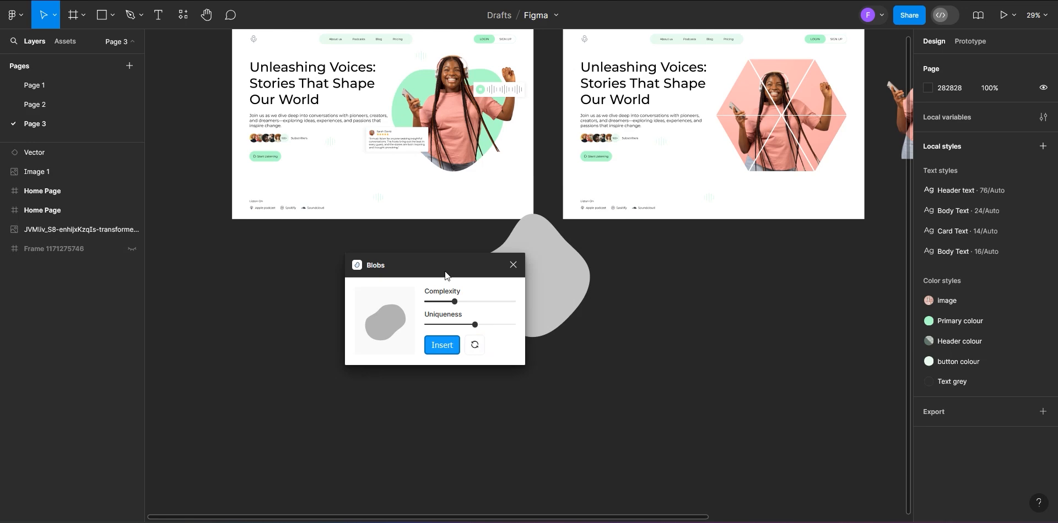
Step: Move the inserted blob into the empty area below the Home Page frames, about X 10704, Y -9622, and close the Blobs plugin
{"action": "left_click_drag", "start_coordinate": [445, 276], "coordinate": [288, 285]}
{"action": "left_click", "coordinate": [519, 295]}
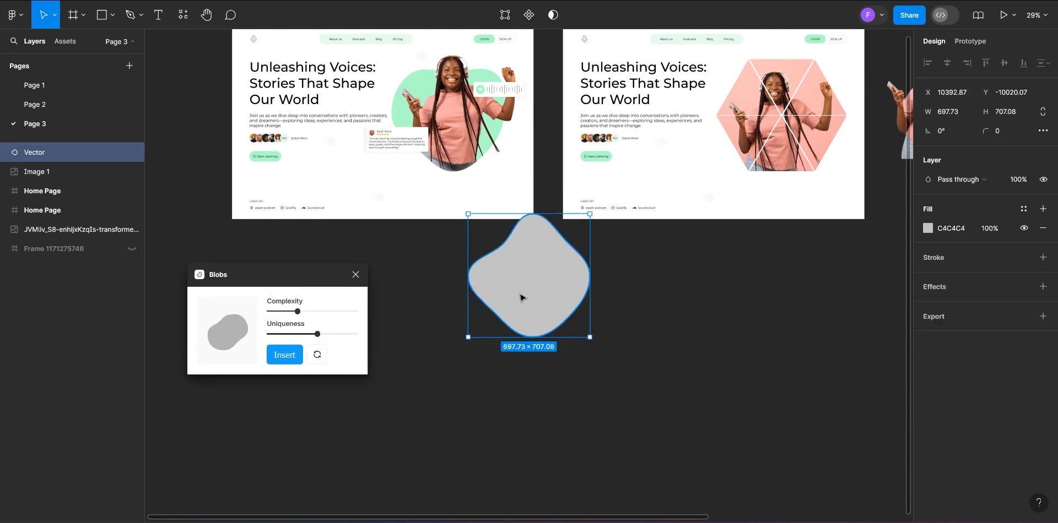
{"action": "left_click_drag", "start_coordinate": [520, 298], "coordinate": [511, 389]}
{"action": "scroll", "coordinate": [497, 417], "scroll_direction": "down", "scroll_amount": 2}
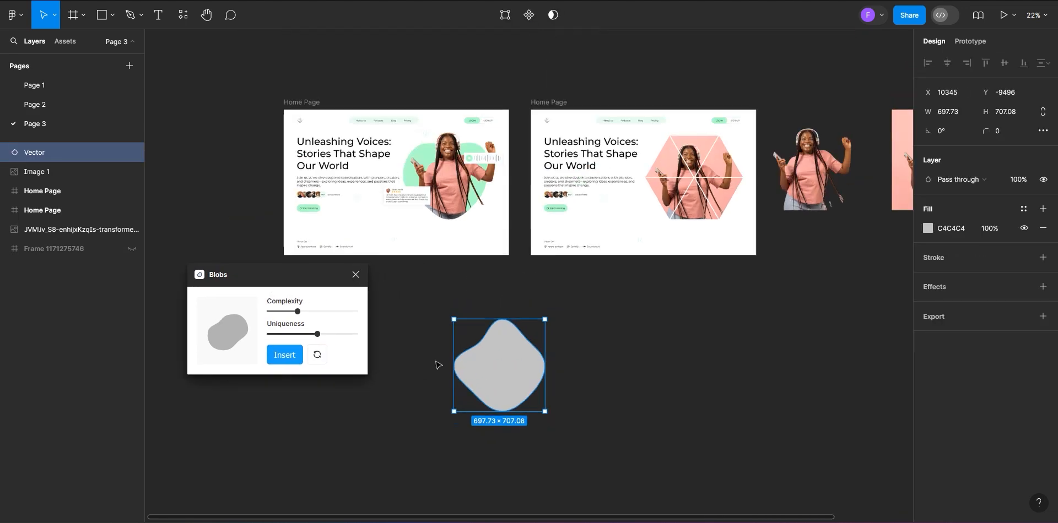
{"action": "scroll", "coordinate": [502, 408], "scroll_direction": "up", "scroll_amount": 4}
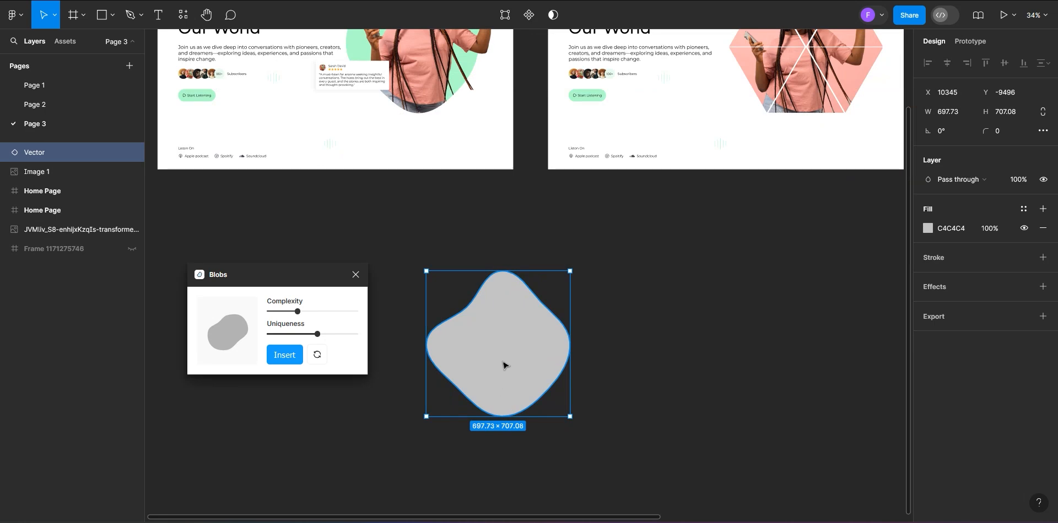
{"action": "left_click_drag", "start_coordinate": [503, 366], "coordinate": [573, 339]}
{"action": "left_click", "coordinate": [355, 274]}
Step: Duplicate the background-free image of the woman beside the blob, about X 11602, Y -9580, and shift the blob closer to the copy
{"action": "scroll", "coordinate": [358, 287], "scroll_direction": "down", "scroll_amount": 1}
{"action": "scroll", "coordinate": [359, 288], "scroll_direction": "down", "scroll_amount": 3}
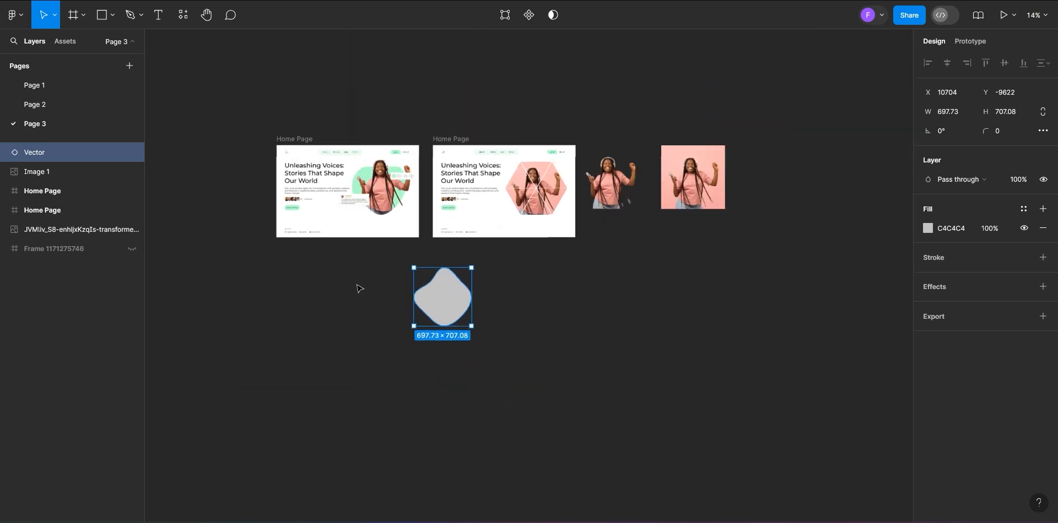
{"action": "scroll", "coordinate": [492, 317], "scroll_direction": "up", "scroll_amount": 3}
{"action": "scroll", "coordinate": [493, 311], "scroll_direction": "up", "scroll_amount": 1}
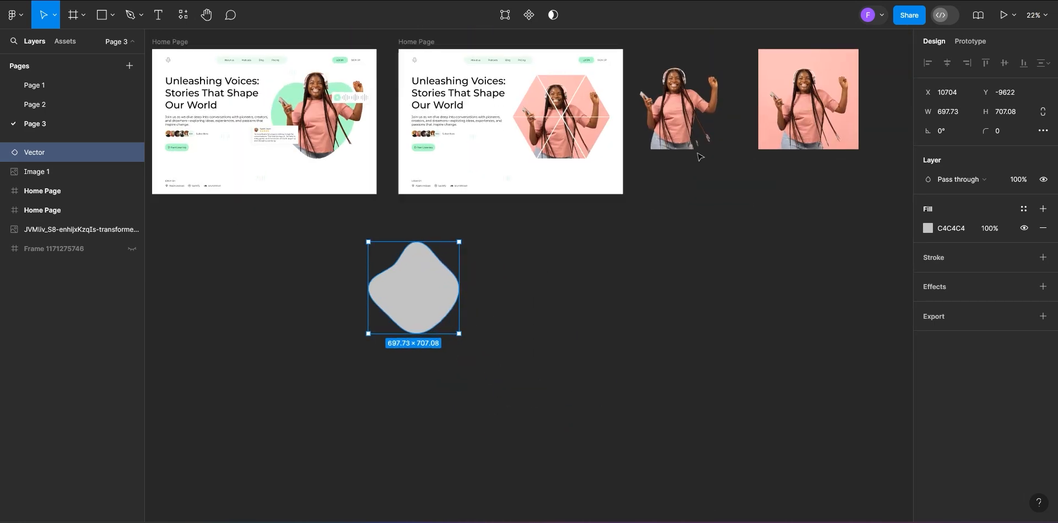
{"action": "left_click", "coordinate": [690, 113]}
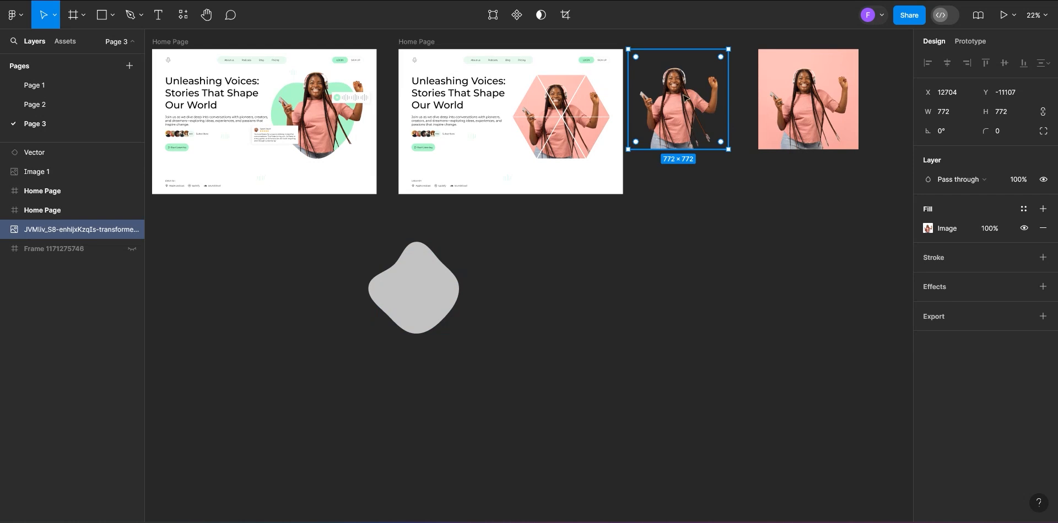
{"action": "left_click_drag", "start_coordinate": [685, 98], "coordinate": [537, 300]}
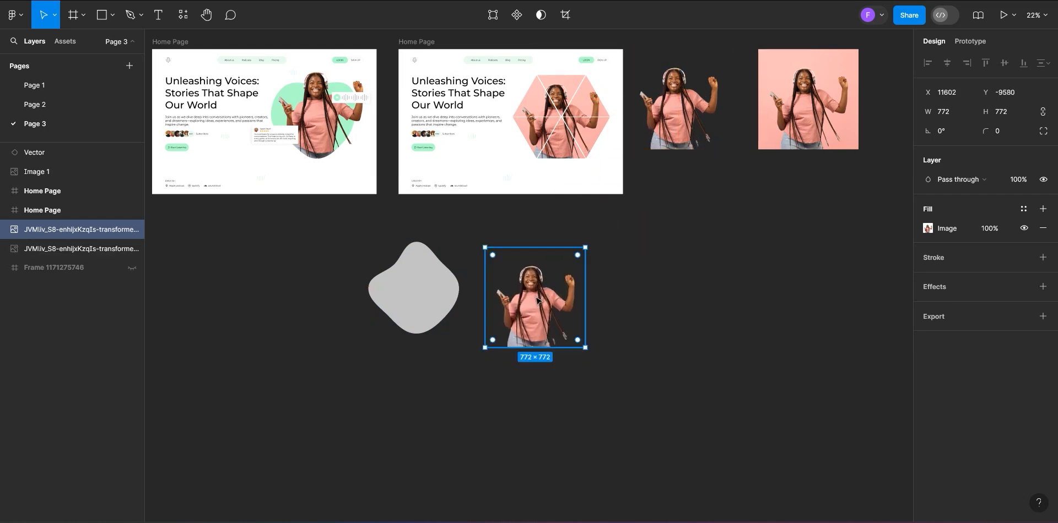
{"action": "scroll", "coordinate": [536, 297], "scroll_direction": "up", "scroll_amount": 4}
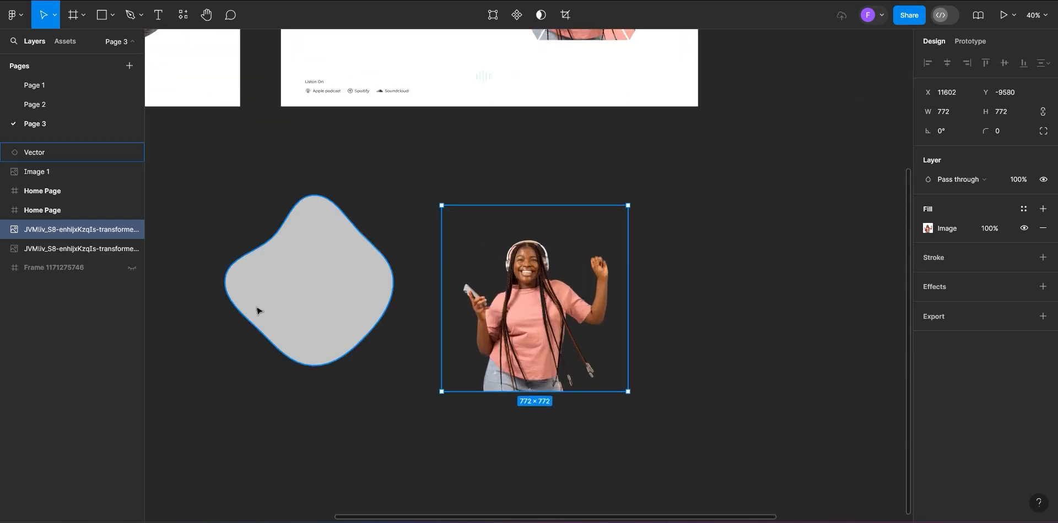
{"action": "left_click", "coordinate": [290, 292]}
{"action": "left_click_drag", "start_coordinate": [293, 290], "coordinate": [335, 307]}
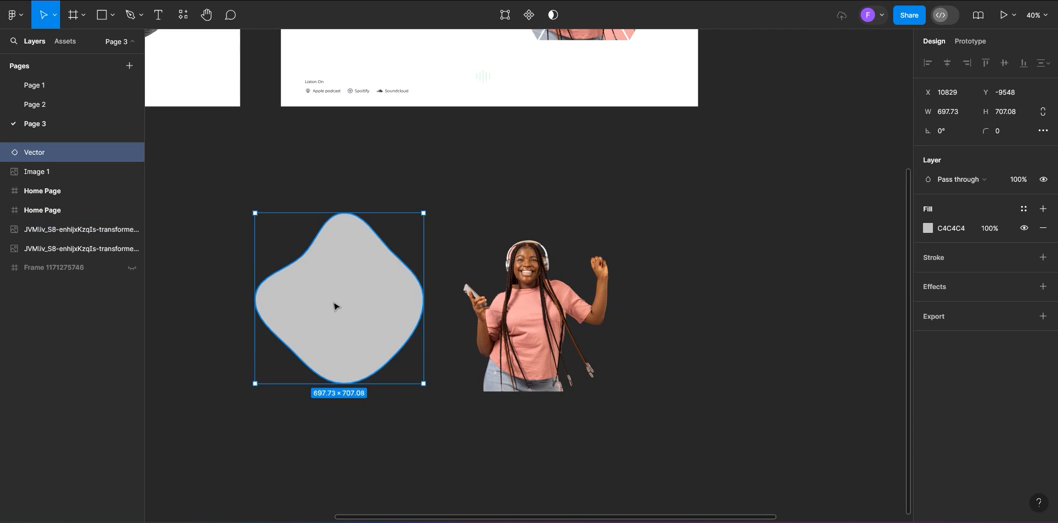
Step: Examine how the woman overlaps the green blob in the first Home Page design and compare it with the grey blob and cutout
{"action": "scroll", "coordinate": [311, 330], "scroll_direction": "up", "scroll_amount": 2}
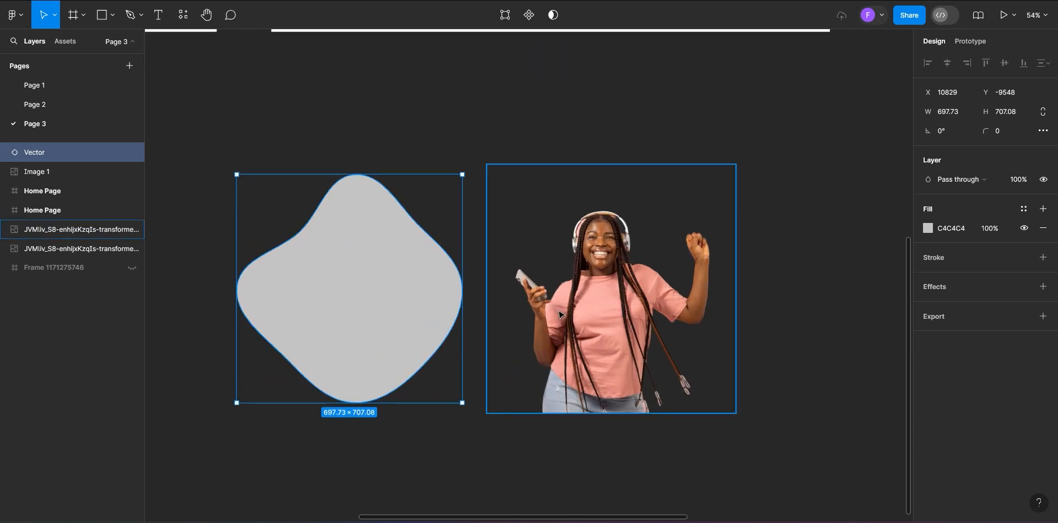
{"action": "scroll", "coordinate": [501, 319], "scroll_direction": "up", "scroll_amount": 6}
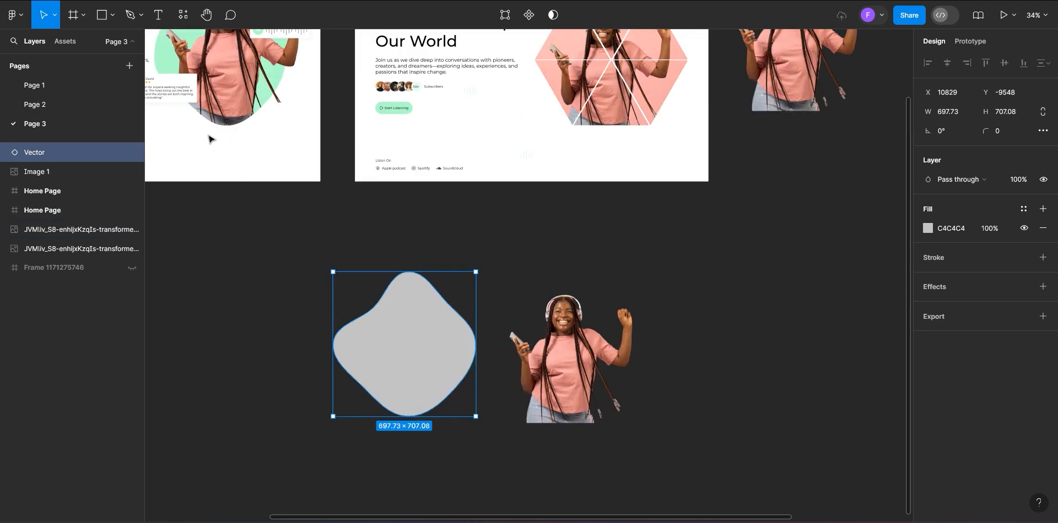
{"action": "scroll", "coordinate": [203, 123], "scroll_direction": "up", "scroll_amount": 2}
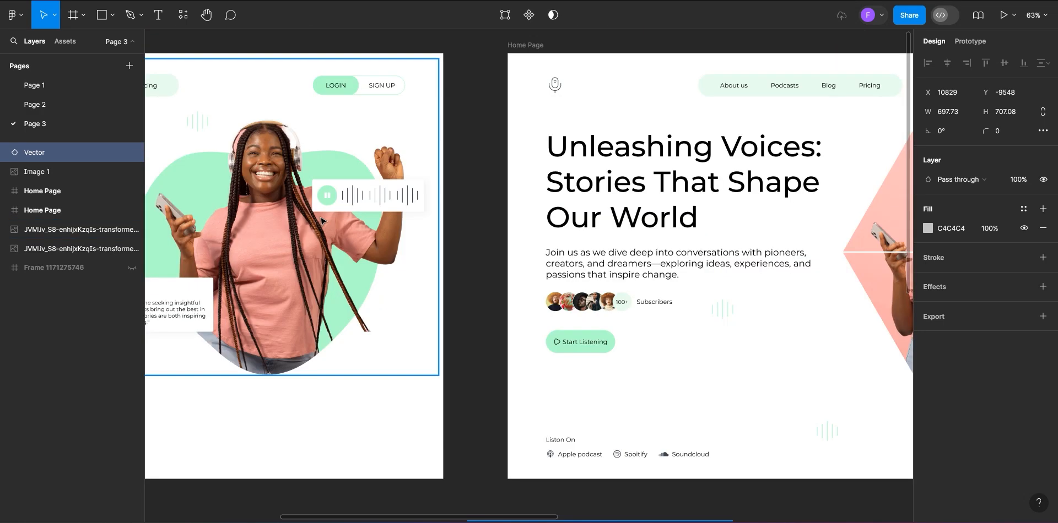
{"action": "scroll", "coordinate": [413, 220], "scroll_direction": "down", "scroll_amount": 5}
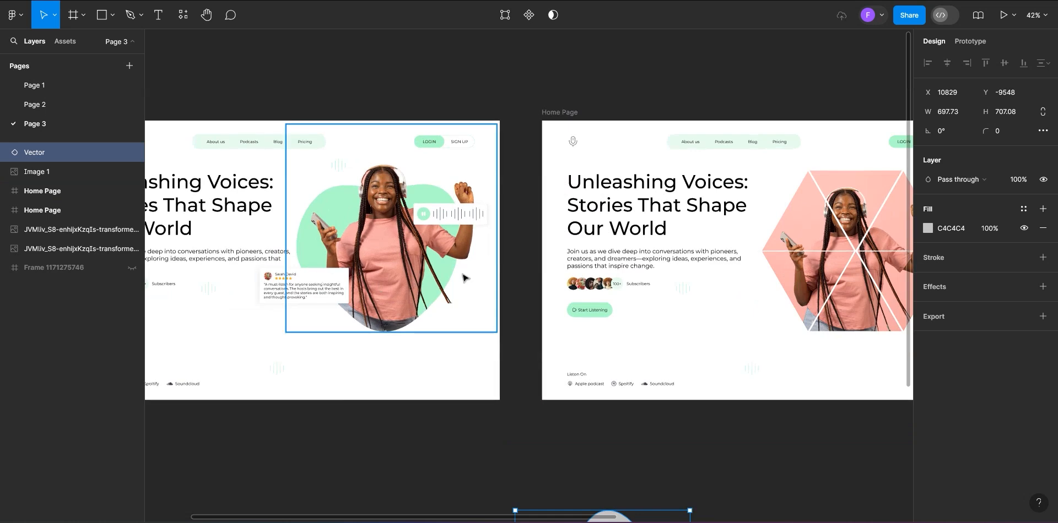
{"action": "scroll", "coordinate": [348, 305], "scroll_direction": "down", "scroll_amount": 1}
{"action": "scroll", "coordinate": [375, 326], "scroll_direction": "down", "scroll_amount": 4}
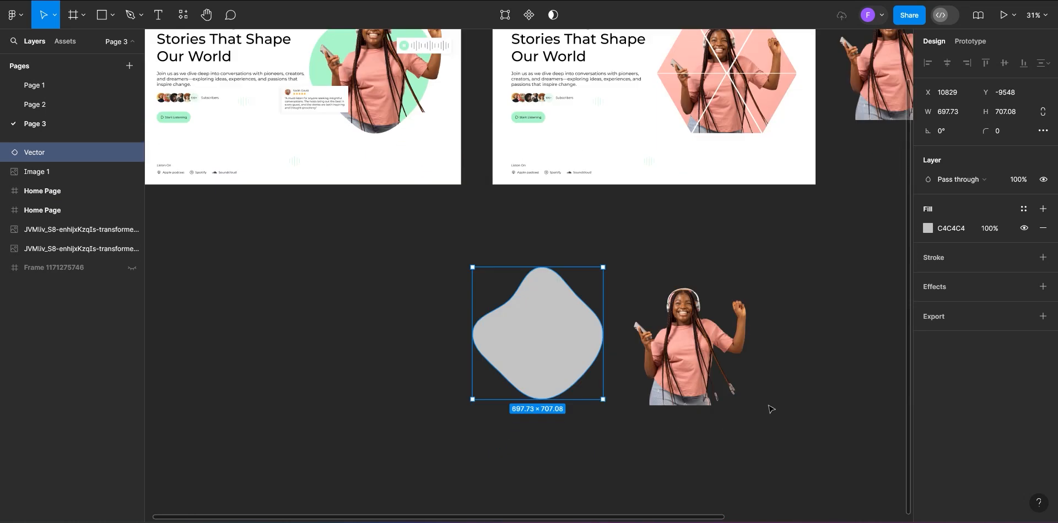
{"action": "scroll", "coordinate": [732, 404], "scroll_direction": "up", "scroll_amount": 5}
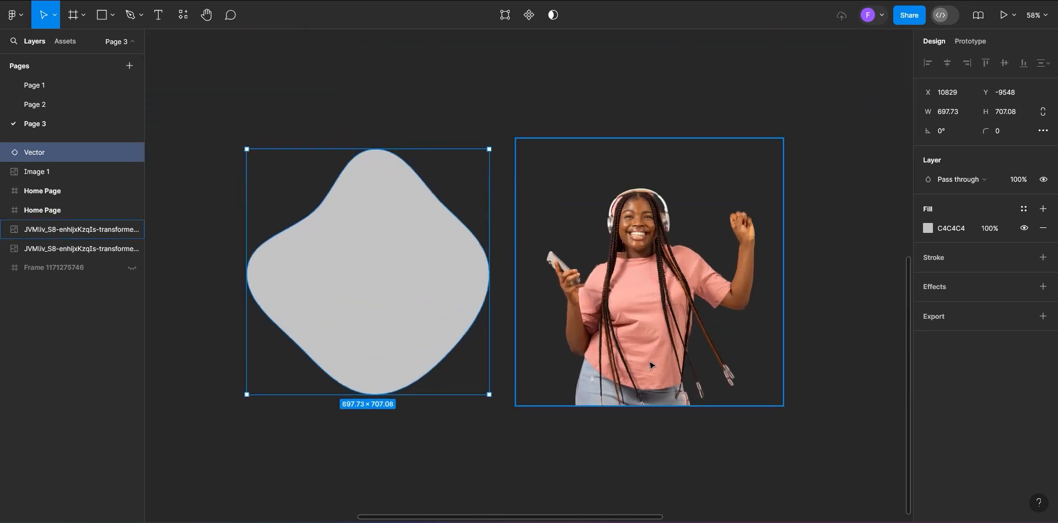
Step: Place the copied cutout image over the grey blob, bring it to the front and centre the woman on the shape
{"action": "left_click", "coordinate": [595, 303]}
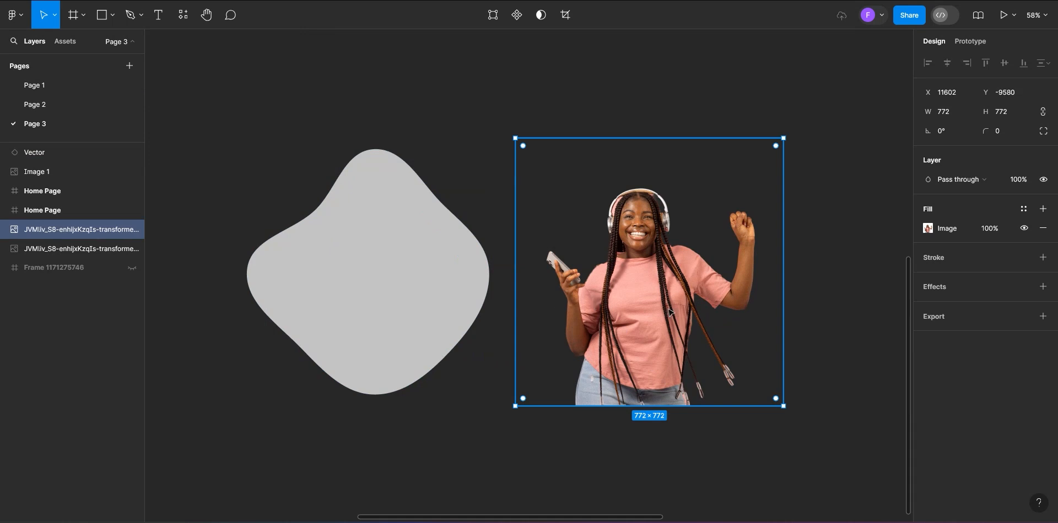
{"action": "left_click_drag", "start_coordinate": [669, 312], "coordinate": [399, 277]}
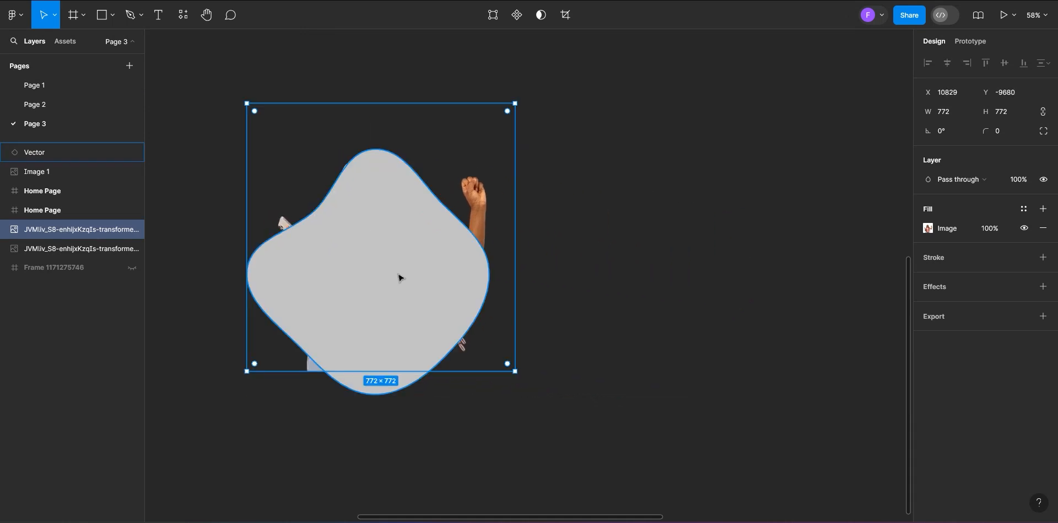
{"action": "right_click", "coordinate": [399, 275]}
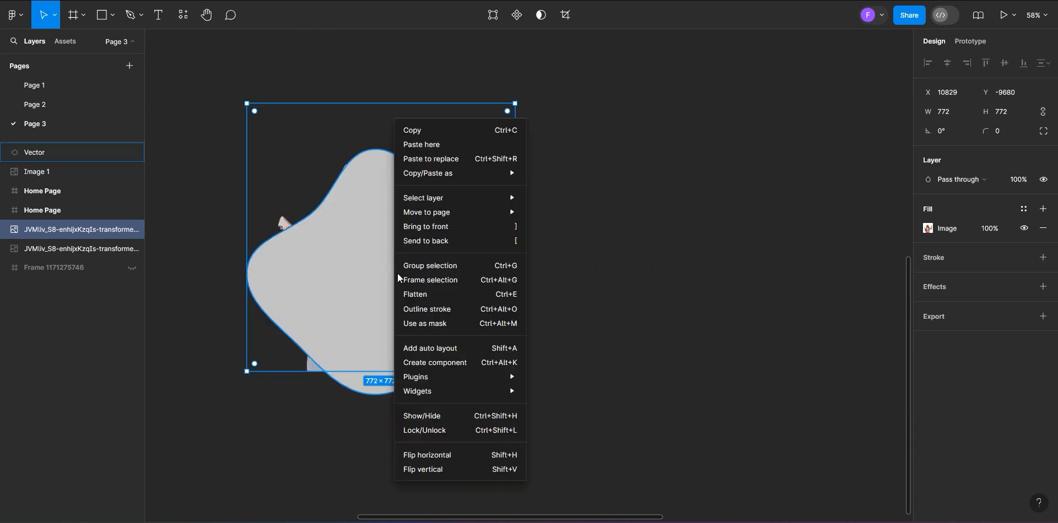
{"action": "left_click", "coordinate": [429, 230]}
{"action": "mouse_move", "coordinate": [385, 270]}
{"action": "left_mouse_down"}
{"action": "mouse_move", "coordinate": [396, 278]}
{"action": "mouse_move", "coordinate": [390, 269]}
{"action": "left_mouse_up"}
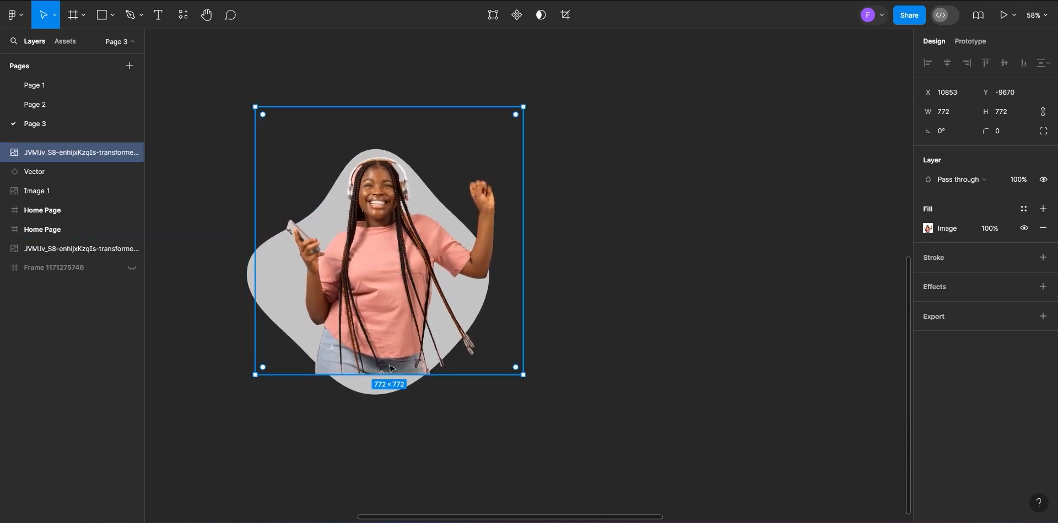
{"action": "left_click", "coordinate": [370, 395], "text": "shift"}
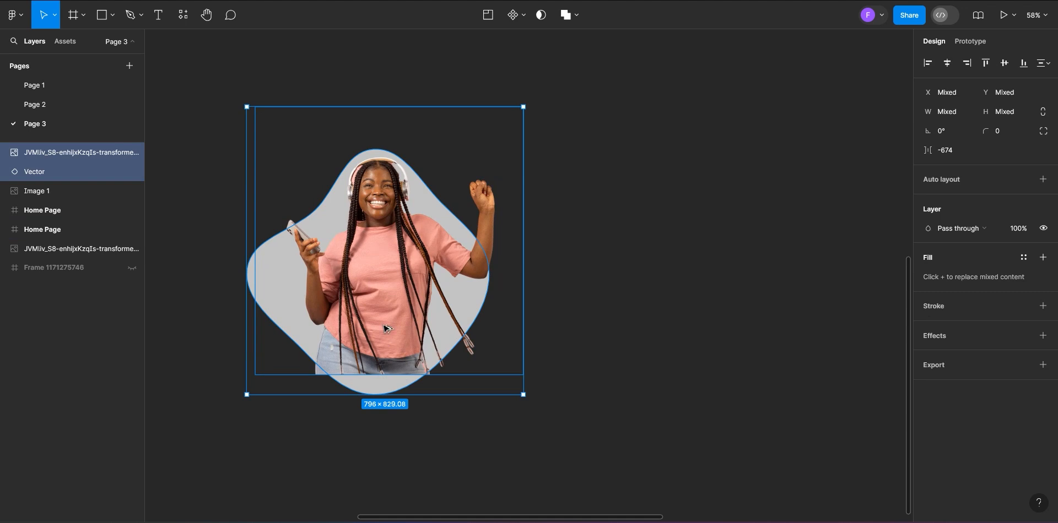
{"action": "left_click_drag", "start_coordinate": [386, 329], "coordinate": [749, 329]}
{"action": "key", "text": "ctrl+z"}
Step: Scale the blob proportionally to about 603 × 611 and raise the cutout image so its bottom edge lines up with the blob's
{"action": "left_click", "coordinate": [384, 393]}
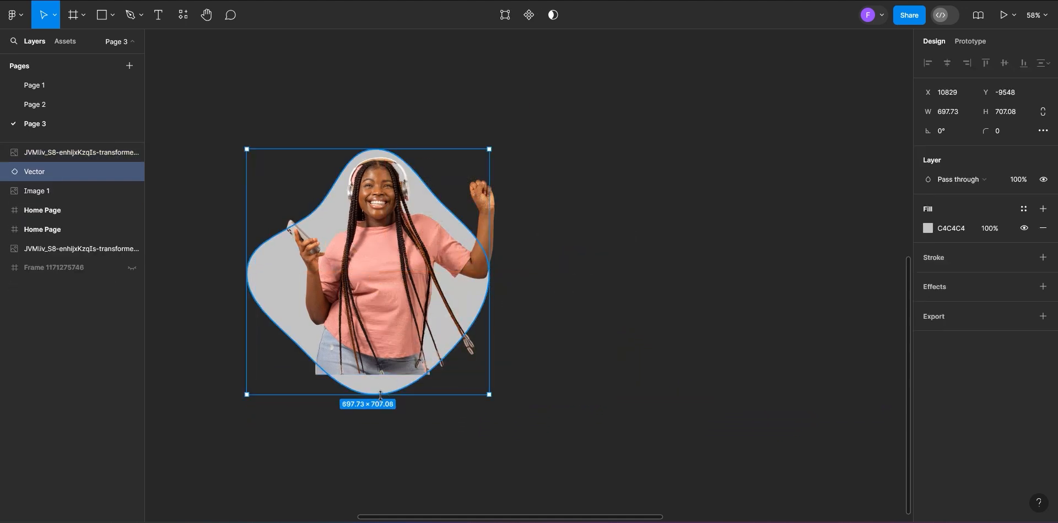
{"action": "left_click_drag", "start_coordinate": [380, 388], "coordinate": [384, 362]}
{"action": "left_click", "coordinate": [380, 322]}
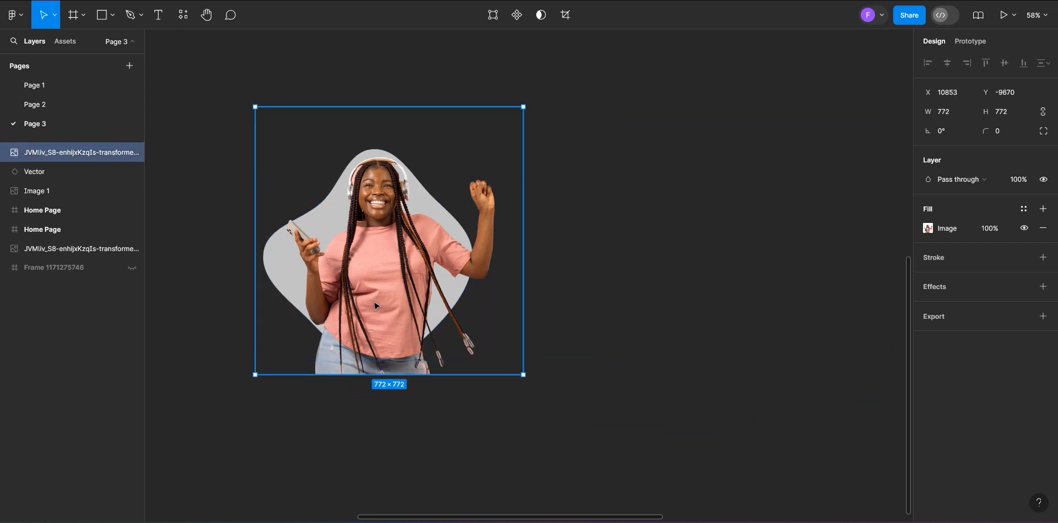
{"action": "mouse_move", "coordinate": [375, 312]}
{"action": "left_mouse_down"}
{"action": "mouse_move", "coordinate": [375, 283]}
{"action": "mouse_move", "coordinate": [372, 297]}
{"action": "left_mouse_up"}
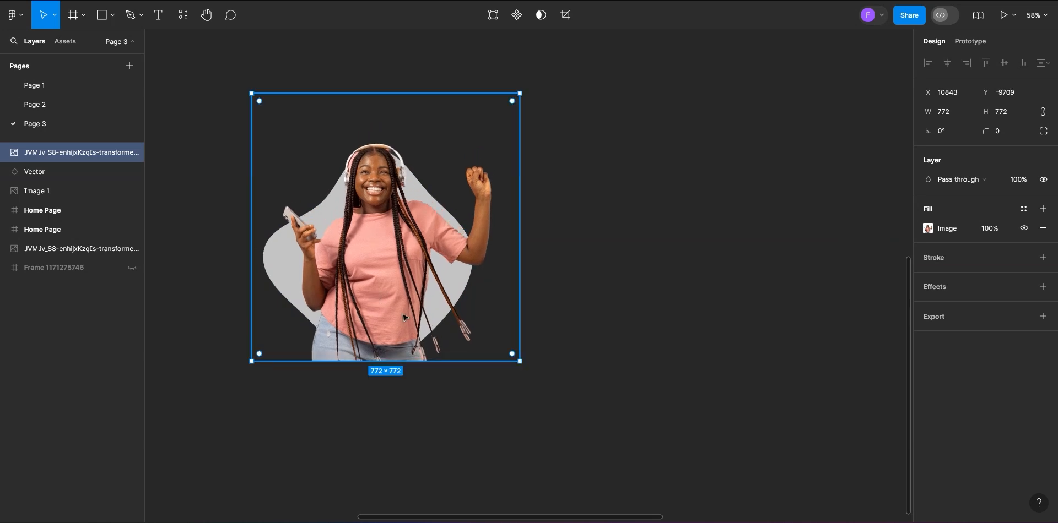
{"action": "left_click", "coordinate": [312, 386]}
{"action": "left_click", "coordinate": [77, 168]}
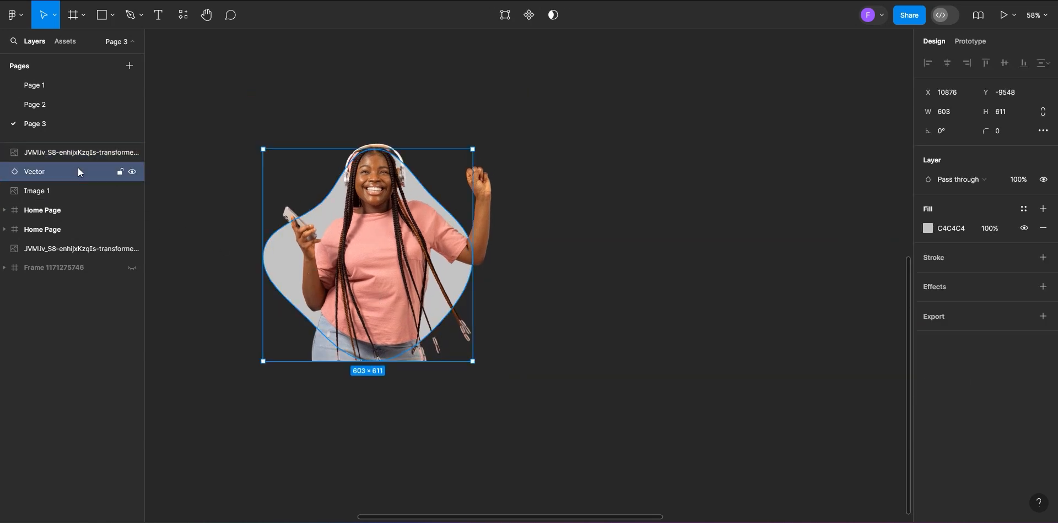
{"action": "key", "text": "shift+Down"}
{"action": "key", "text": "shift+Down"}
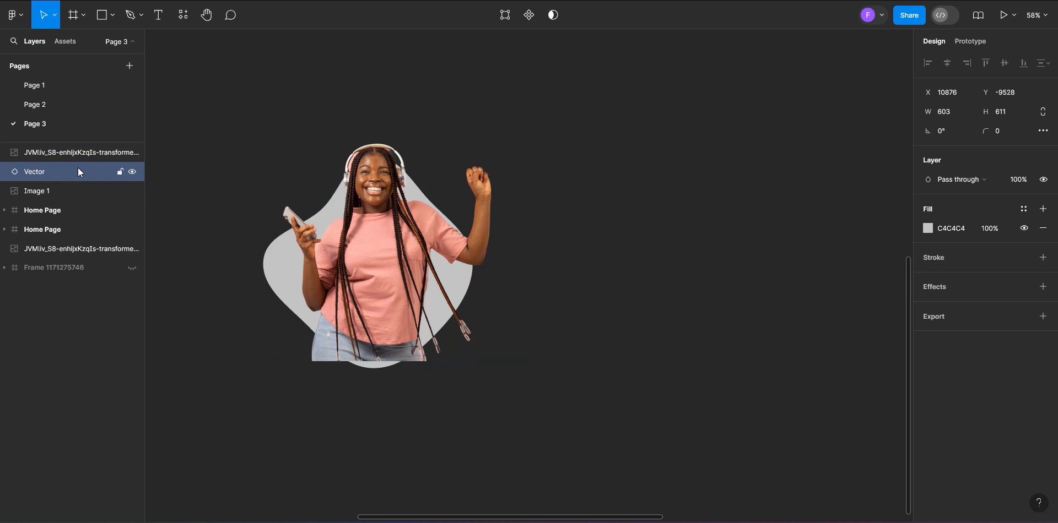
{"action": "key", "text": "shift+Up"}
{"action": "key", "text": "shift+Up"}
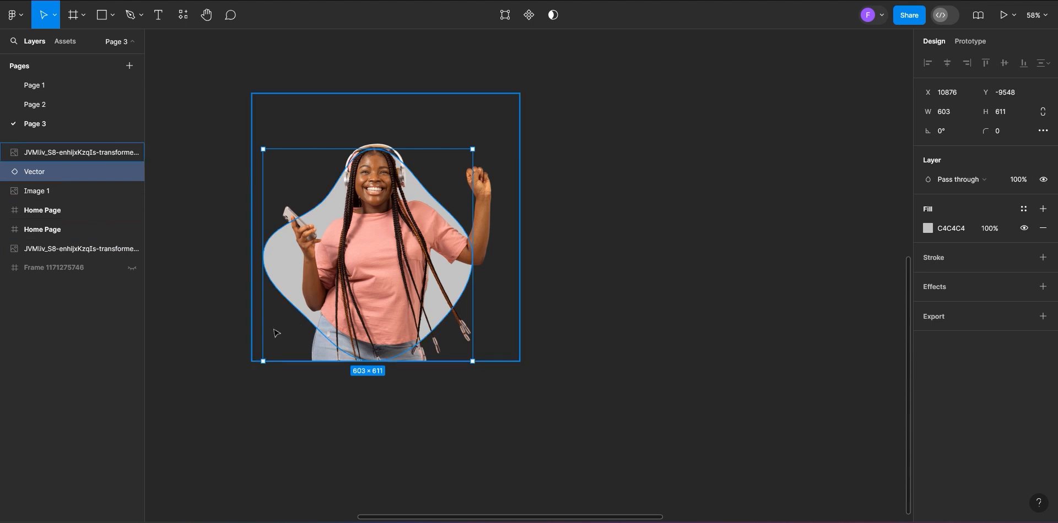
Step: Scale the blob proportionally to about 563 × 570 and lower it until its bottom edge aligns with the cutout image's
{"action": "left_click_drag", "start_coordinate": [275, 359], "coordinate": [275, 345]}
{"action": "left_click_drag", "start_coordinate": [295, 277], "coordinate": [294, 291]}
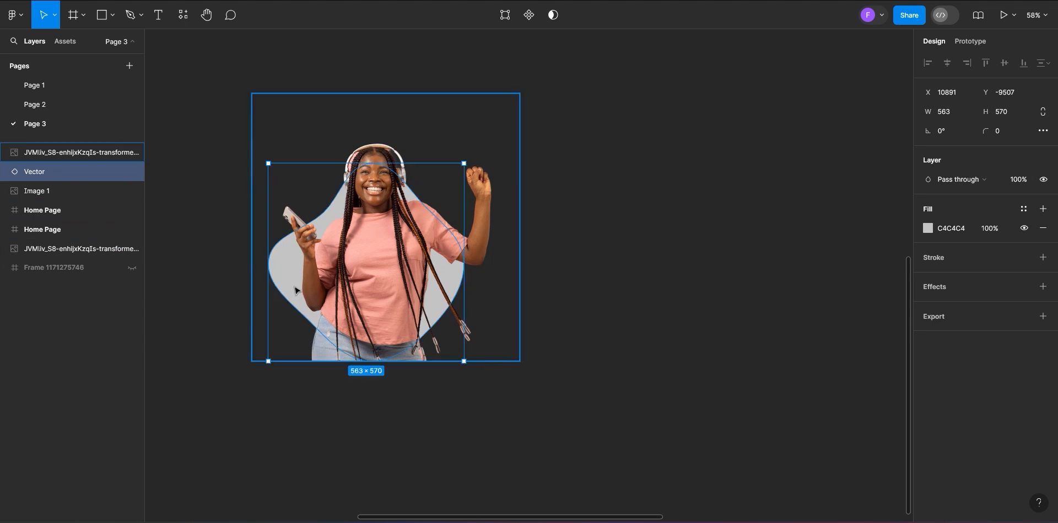
{"action": "left_click", "coordinate": [292, 284]}
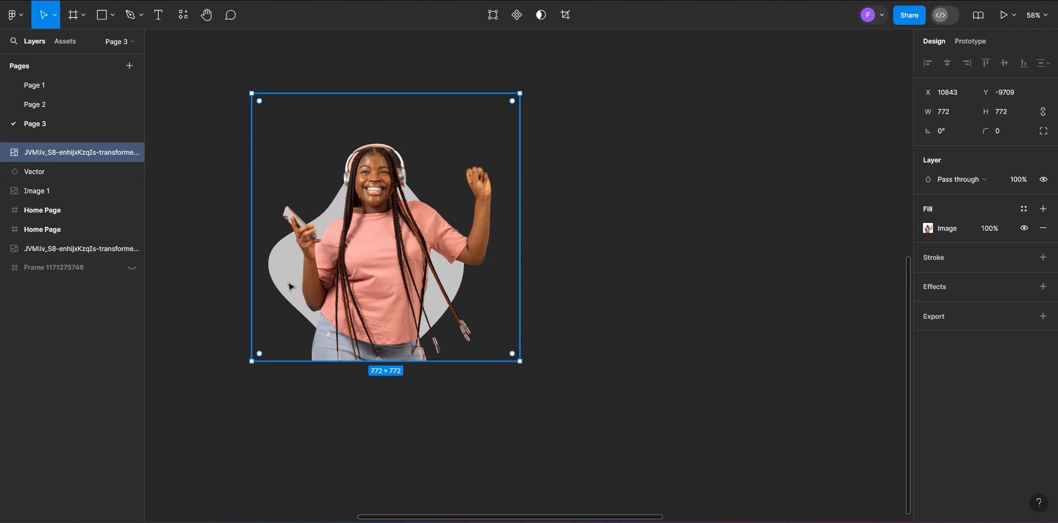
{"action": "key", "text": "Up"}
{"action": "key", "text": "Up"}
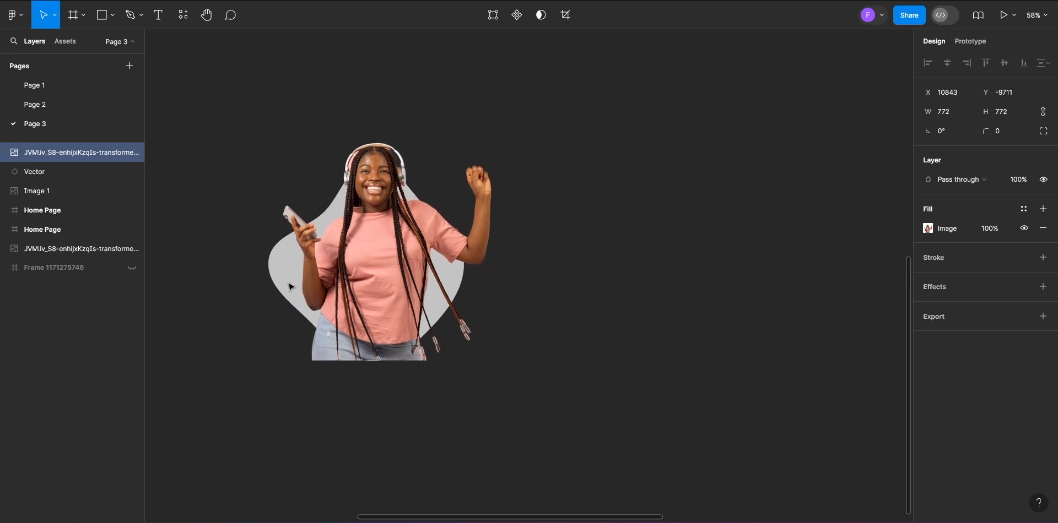
{"action": "key", "text": "Down"}
{"action": "key", "text": "Down"}
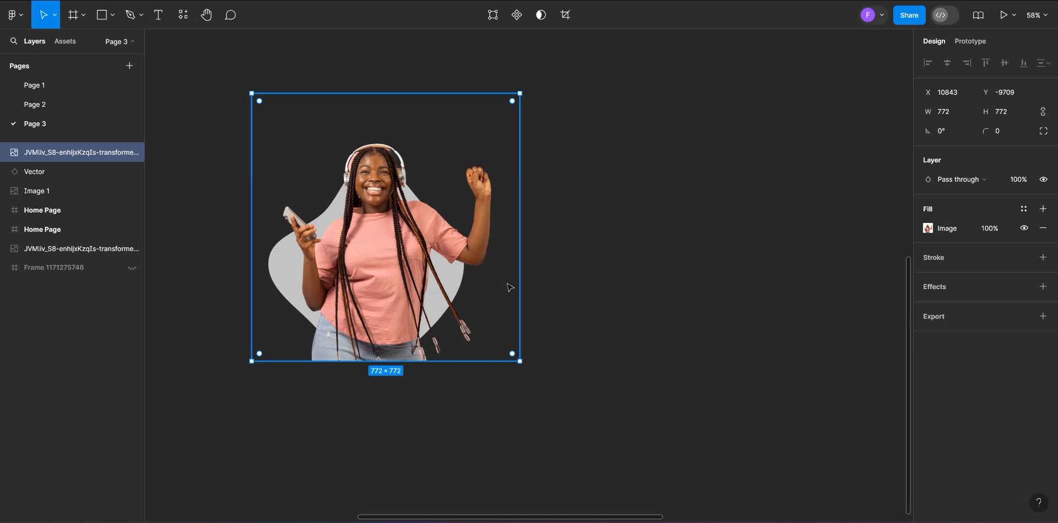
Step: Select the front cutout image together with the blob behind it and place a duplicate of the pair to the right of the original
{"action": "key", "text": "Escape"}
{"action": "left_click", "coordinate": [56, 155]}
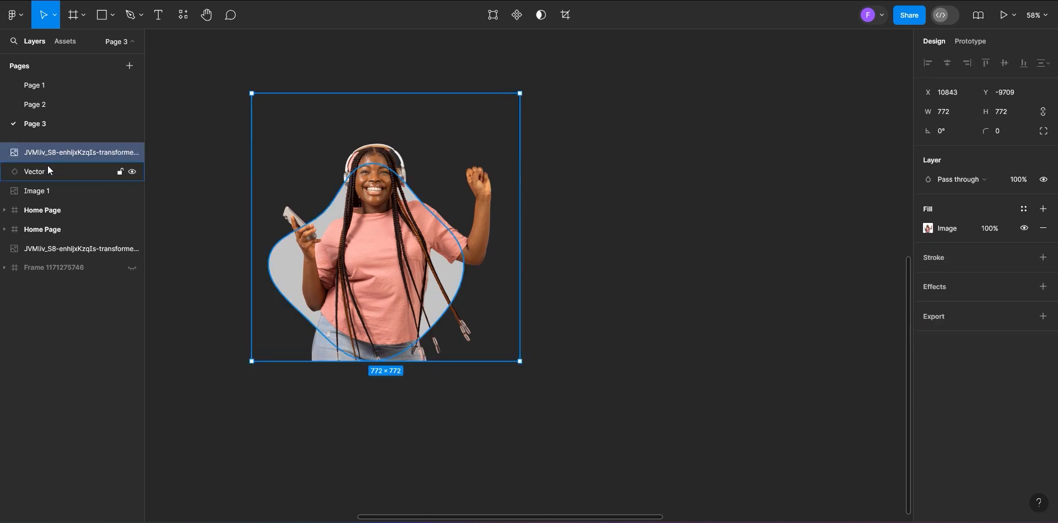
{"action": "left_click", "coordinate": [48, 170], "text": "shift"}
{"action": "left_click_drag", "start_coordinate": [378, 238], "coordinate": [700, 234]}
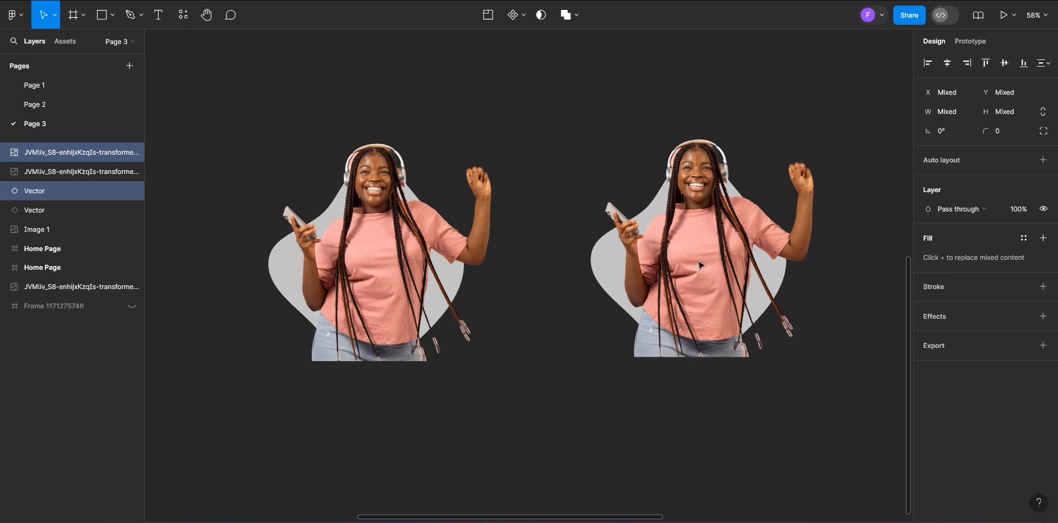
Step: Mask the original cutout image with the blob behind it so the woman is clipped to the blob's outline
{"action": "left_click", "coordinate": [357, 251]}
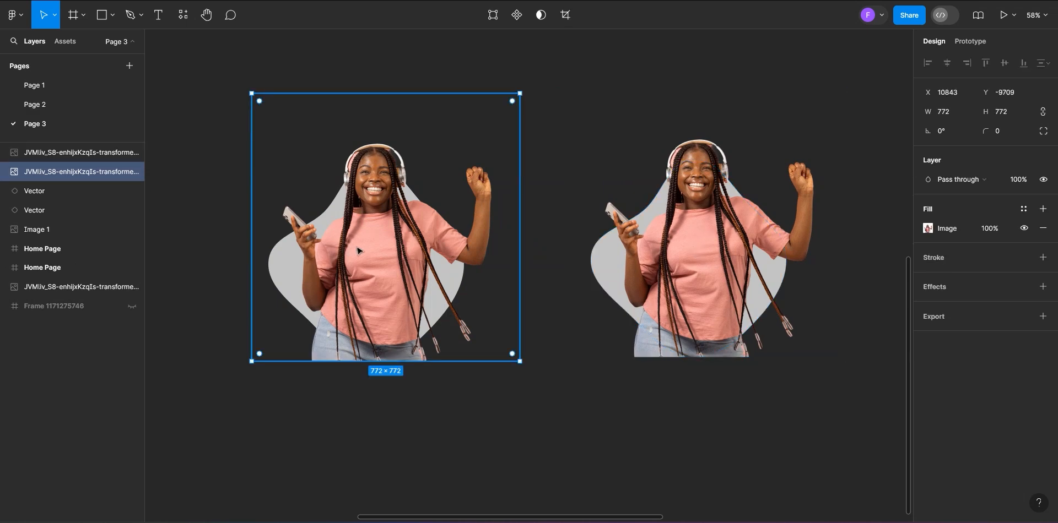
{"action": "left_click", "coordinate": [36, 153]}
{"action": "left_click", "coordinate": [35, 172]}
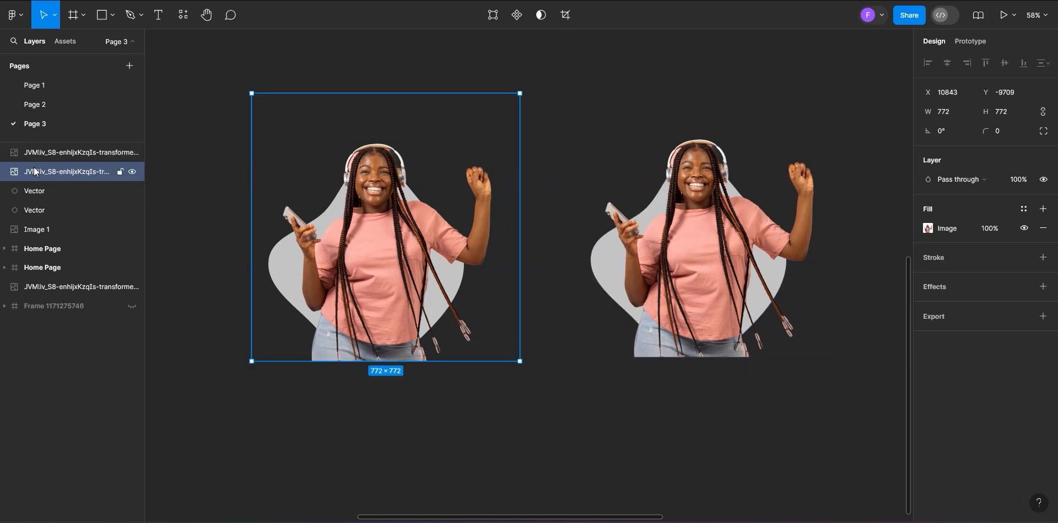
{"action": "left_click", "coordinate": [44, 192], "text": "shift"}
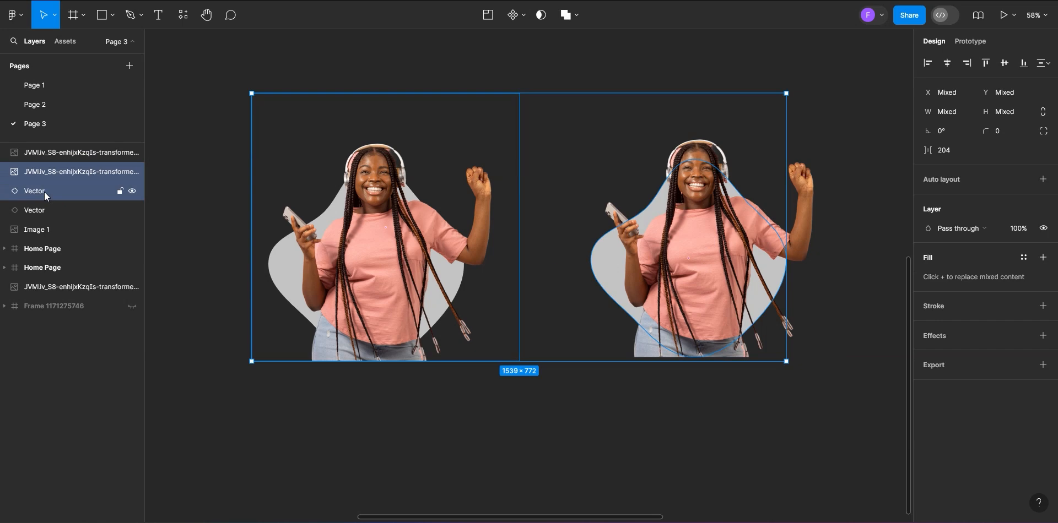
{"action": "key", "text": "Escape"}
{"action": "left_click", "coordinate": [44, 154]}
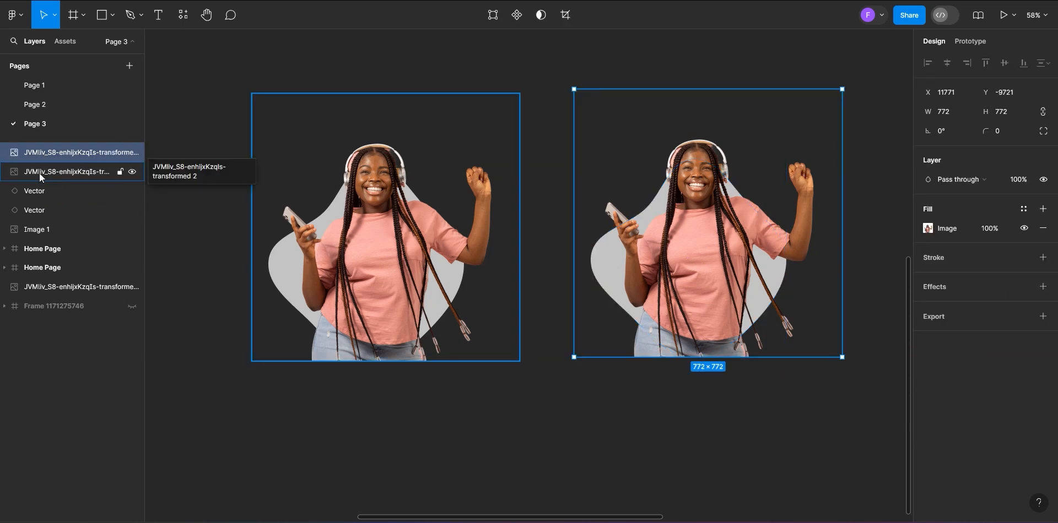
{"action": "left_click", "coordinate": [40, 173]}
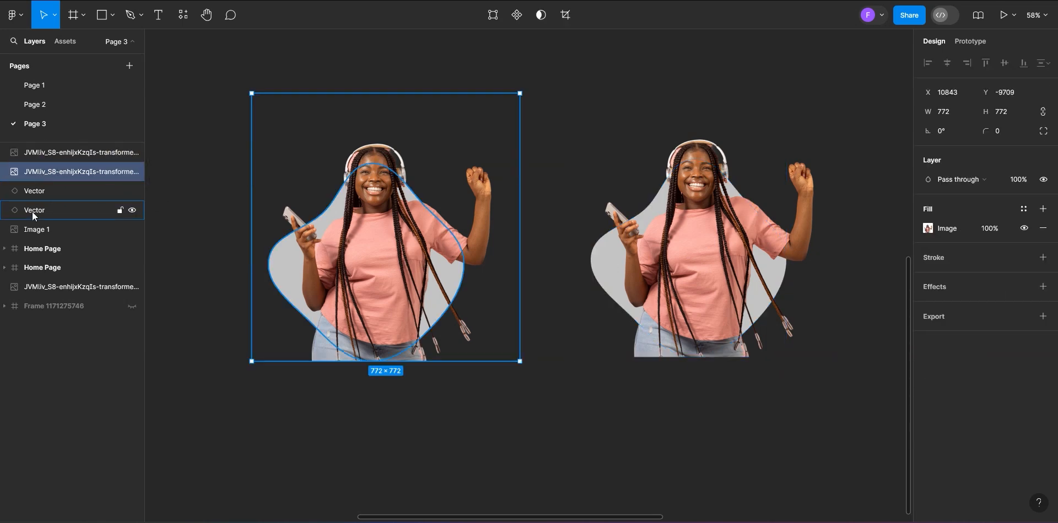
{"action": "left_click", "coordinate": [32, 212]}
{"action": "left_click", "coordinate": [38, 189]}
{"action": "left_click", "coordinate": [46, 174], "text": "shift"}
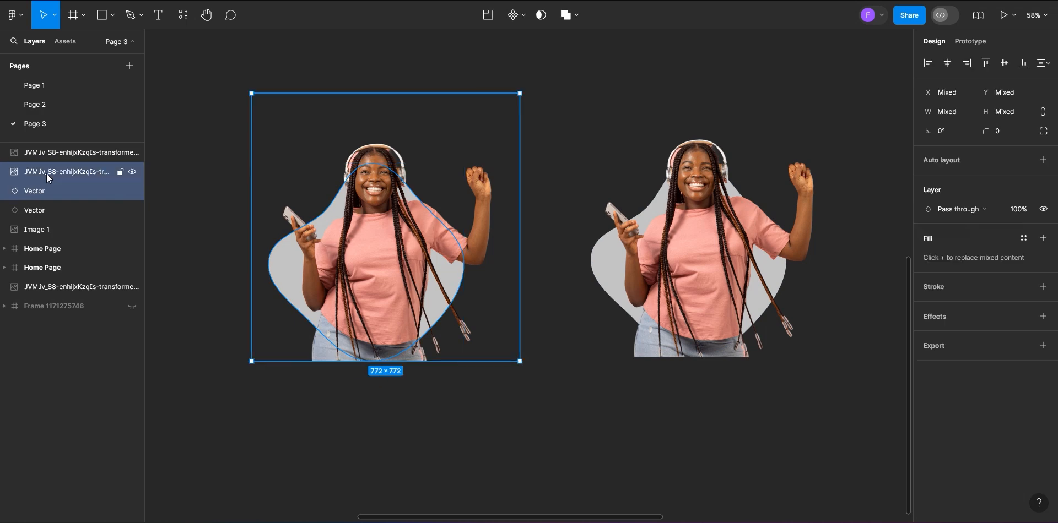
{"action": "left_click", "coordinate": [541, 20]}
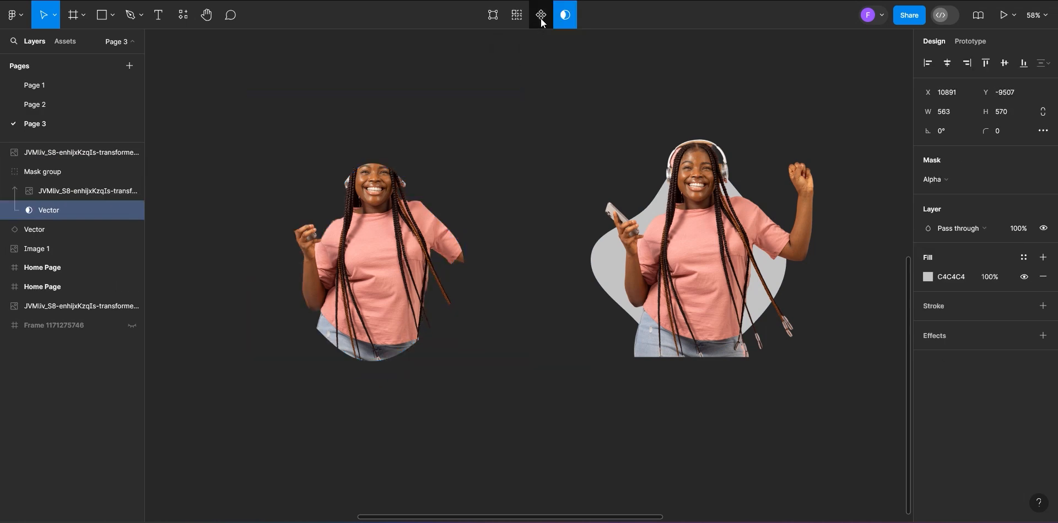
Step: Move the duplicate blob from under its cutout to exactly behind the masked woman and apply the Primary colour style as its fill
{"action": "left_click", "coordinate": [676, 254]}
{"action": "left_click_drag", "start_coordinate": [684, 265], "coordinate": [856, 242]}
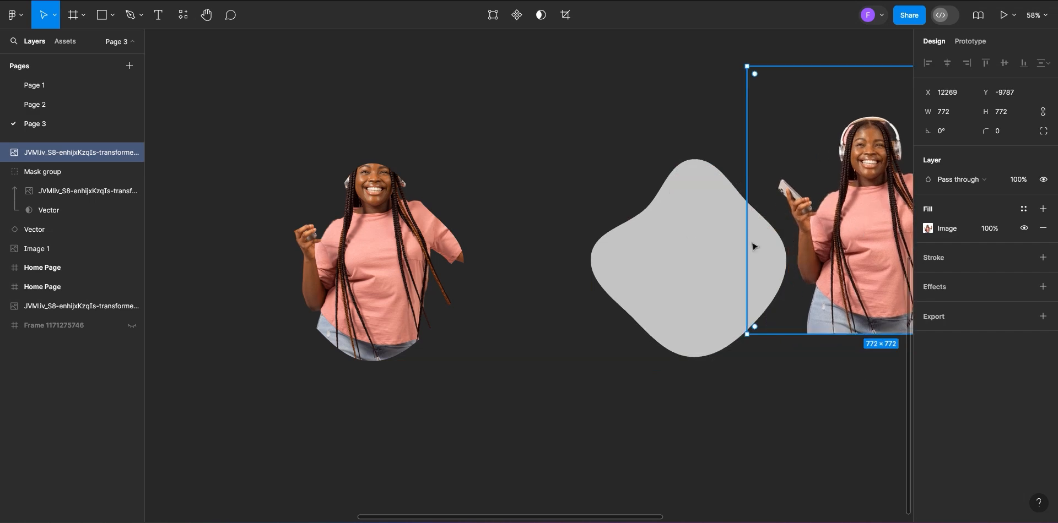
{"action": "left_click", "coordinate": [667, 265]}
{"action": "left_click_drag", "start_coordinate": [678, 282], "coordinate": [560, 253]}
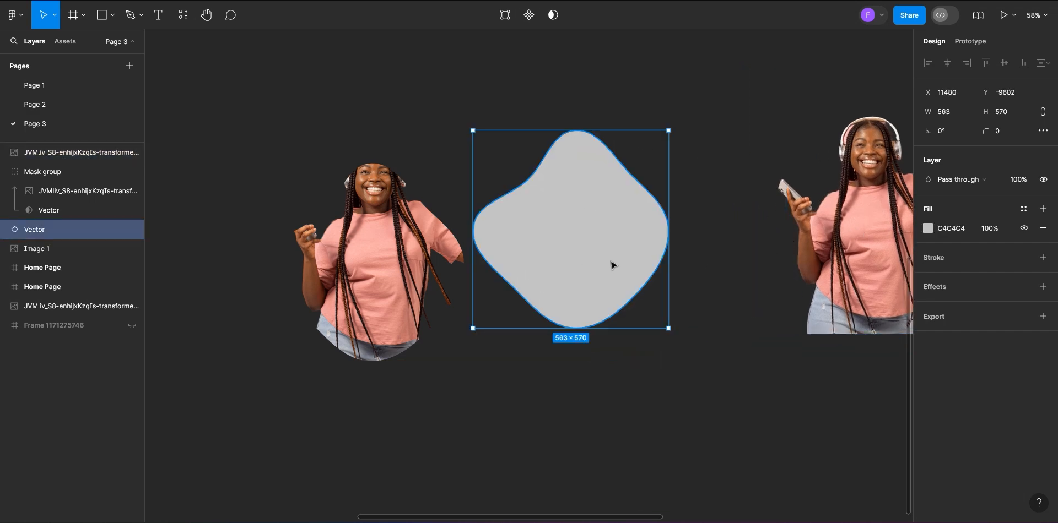
{"action": "left_click_drag", "start_coordinate": [611, 266], "coordinate": [408, 299]}
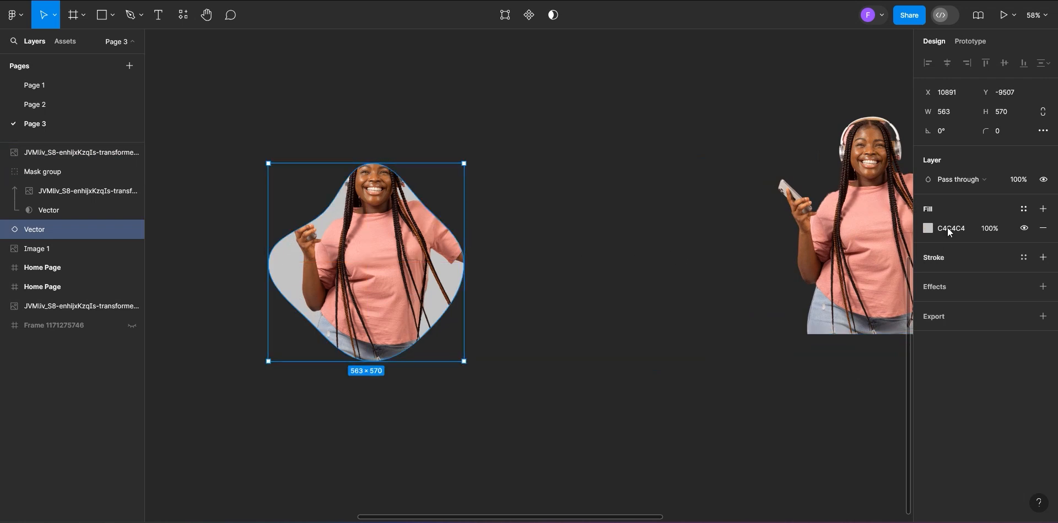
{"action": "left_click", "coordinate": [1023, 211]}
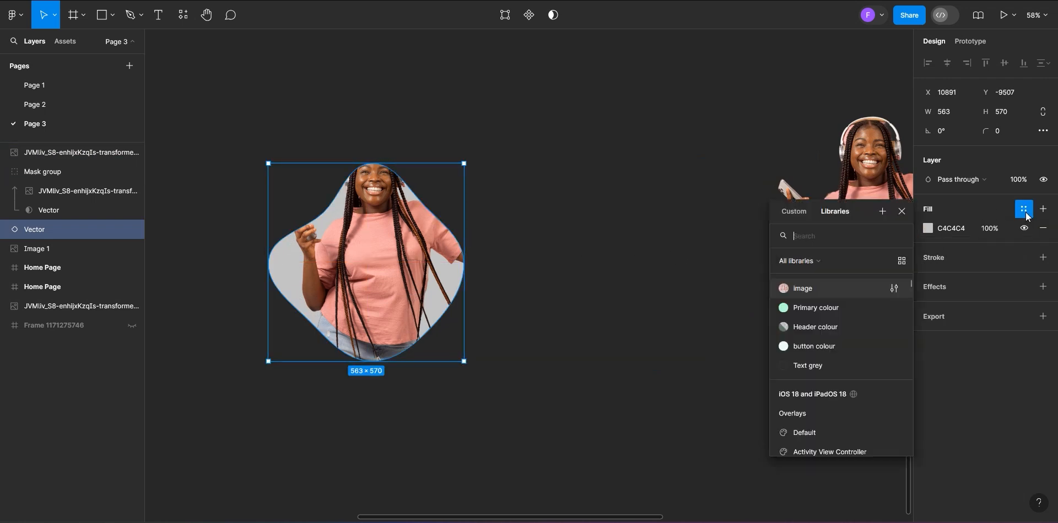
{"action": "left_click", "coordinate": [801, 312]}
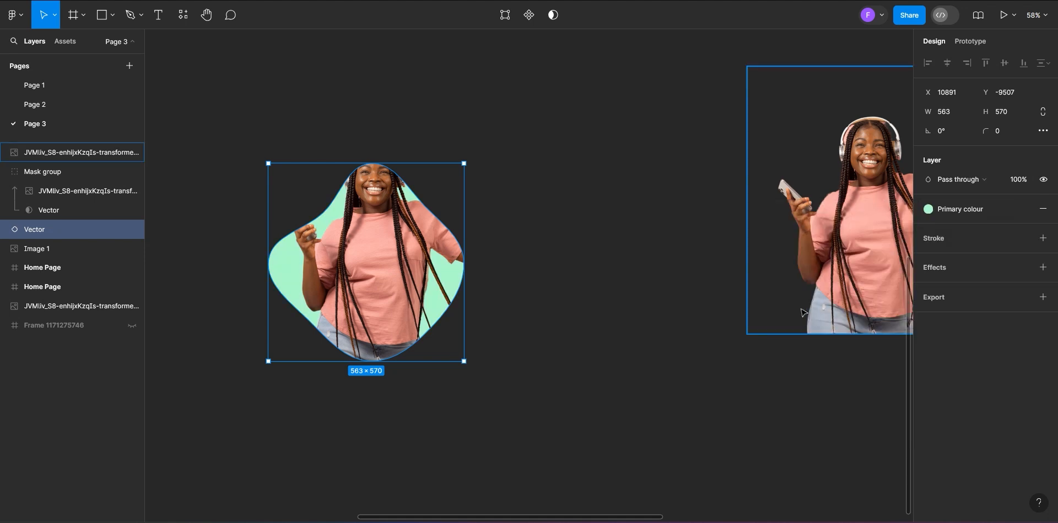
Step: Place the spare unmasked cutout image exactly over the masked woman, at X 10843, Y -9709
{"action": "left_click", "coordinate": [847, 242]}
{"action": "scroll", "coordinate": [291, 302], "scroll_direction": "up", "scroll_amount": 2}
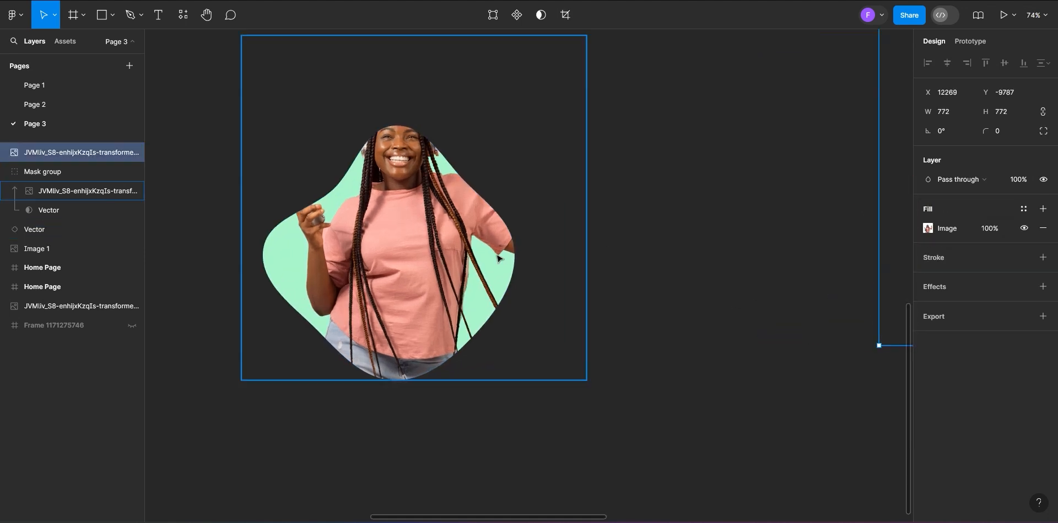
{"action": "scroll", "coordinate": [570, 247], "scroll_direction": "down", "scroll_amount": 1}
{"action": "left_click", "coordinate": [626, 235]}
{"action": "left_click", "coordinate": [900, 183]}
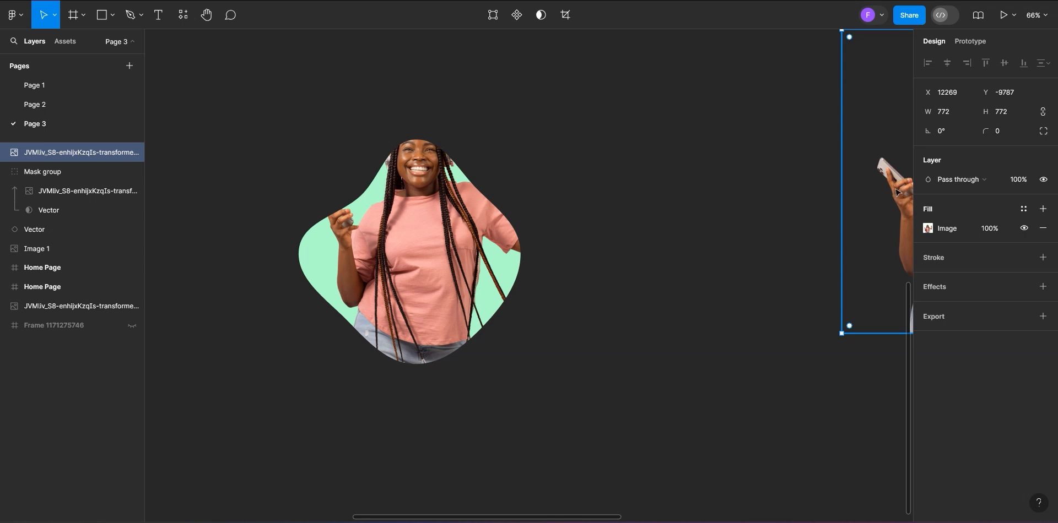
{"action": "left_click_drag", "start_coordinate": [896, 192], "coordinate": [406, 255]}
Step: Crop the front cutout image up from its bottom edge to a height of 669, leaving the masked image to form the rounded lower part
{"action": "scroll", "coordinate": [423, 237], "scroll_direction": "up", "scroll_amount": 5}
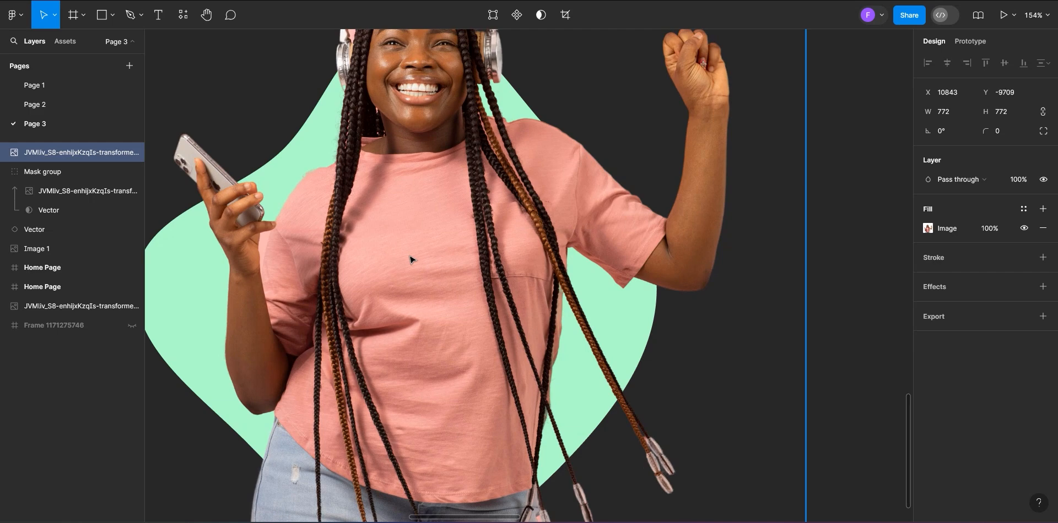
{"action": "scroll", "coordinate": [412, 255], "scroll_direction": "up", "scroll_amount": 2}
{"action": "scroll", "coordinate": [416, 245], "scroll_direction": "up", "scroll_amount": 4}
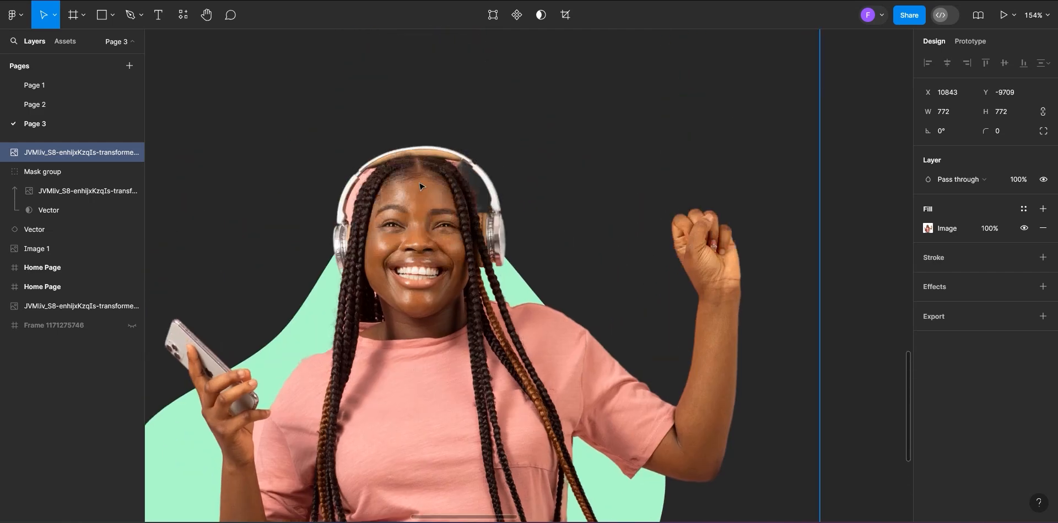
{"action": "scroll", "coordinate": [420, 187], "scroll_direction": "down", "scroll_amount": 3}
{"action": "scroll", "coordinate": [420, 182], "scroll_direction": "down", "scroll_amount": 3}
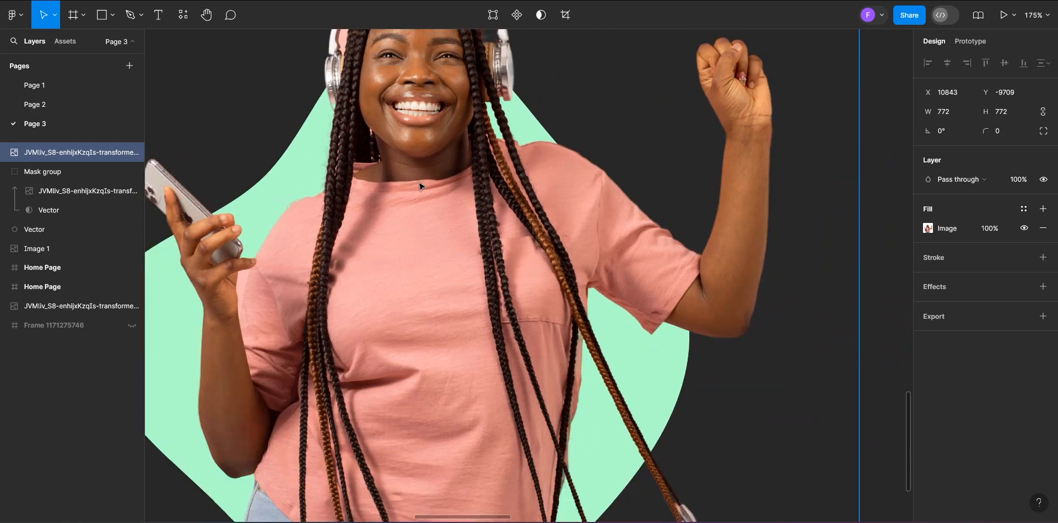
{"action": "scroll", "coordinate": [558, 212], "scroll_direction": "down", "scroll_amount": 3}
{"action": "scroll", "coordinate": [518, 228], "scroll_direction": "down", "scroll_amount": 2}
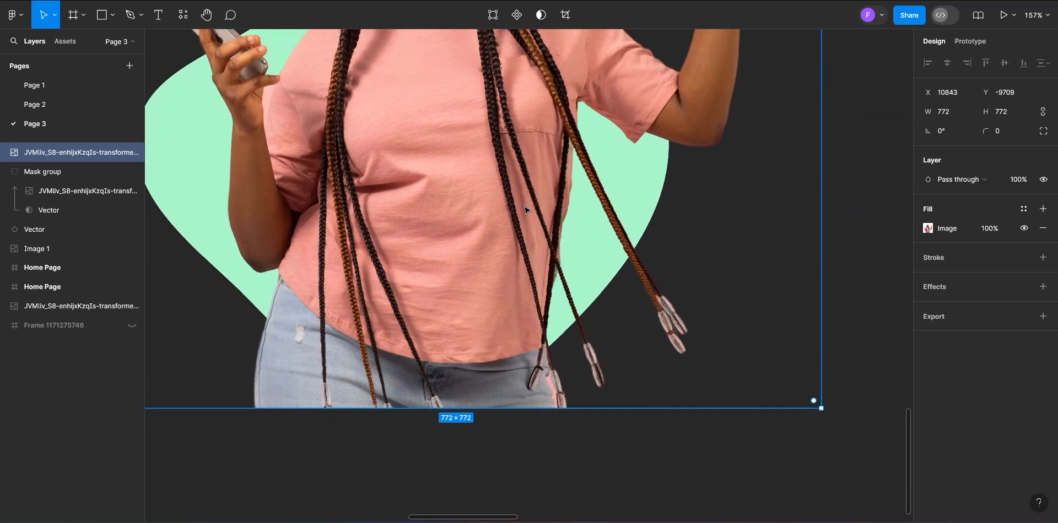
{"action": "scroll", "coordinate": [501, 270], "scroll_direction": "down", "scroll_amount": 3}
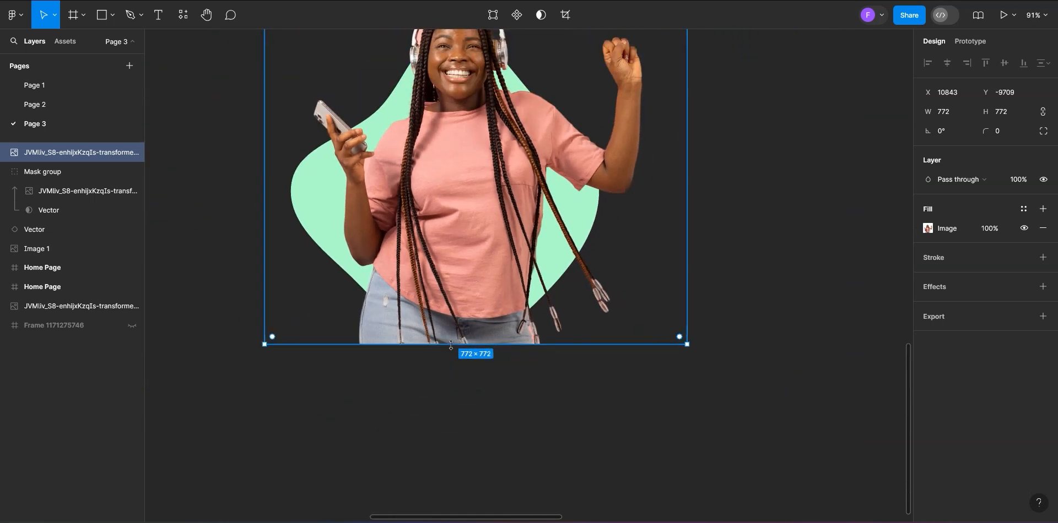
{"action": "left_click_drag", "start_coordinate": [451, 340], "coordinate": [459, 288]}
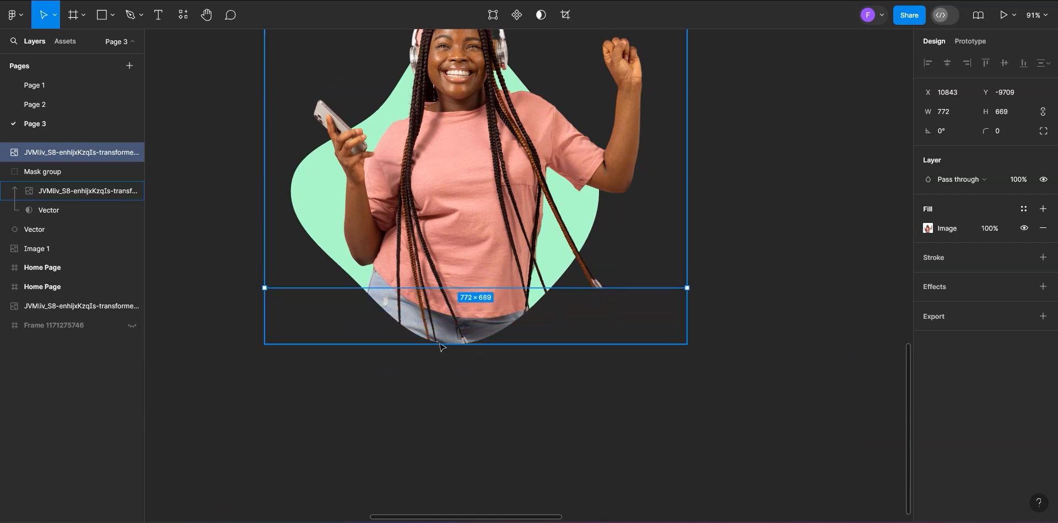
{"action": "left_click", "coordinate": [502, 369]}
{"action": "scroll", "coordinate": [509, 358], "scroll_direction": "up", "scroll_amount": 2}
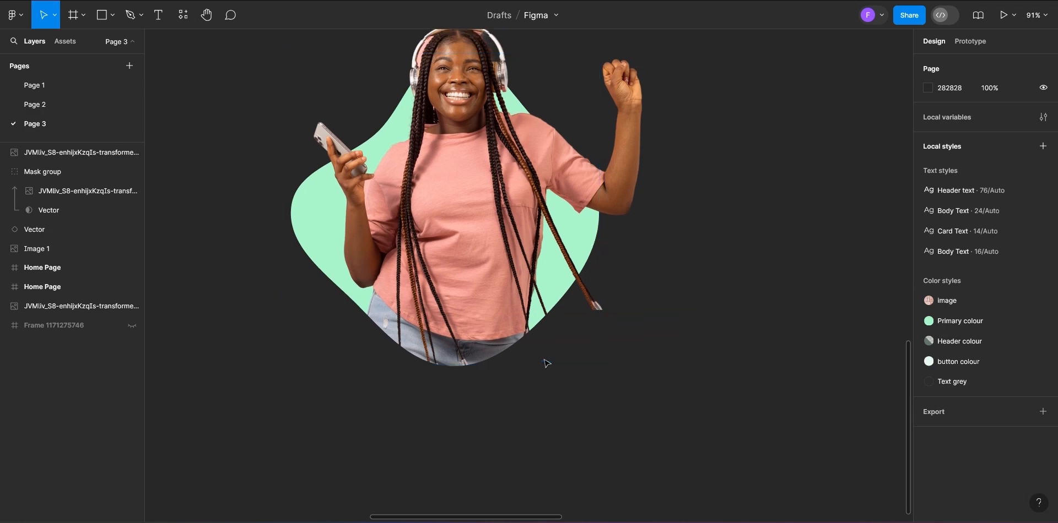
{"action": "scroll", "coordinate": [686, 286], "scroll_direction": "up", "scroll_amount": 4}
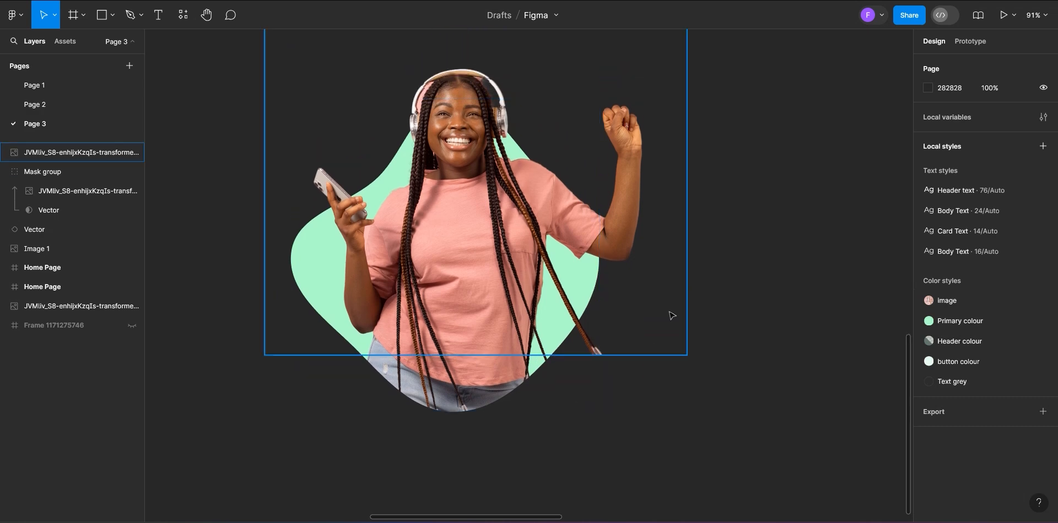
{"action": "scroll", "coordinate": [705, 307], "scroll_direction": "up", "scroll_amount": 1}
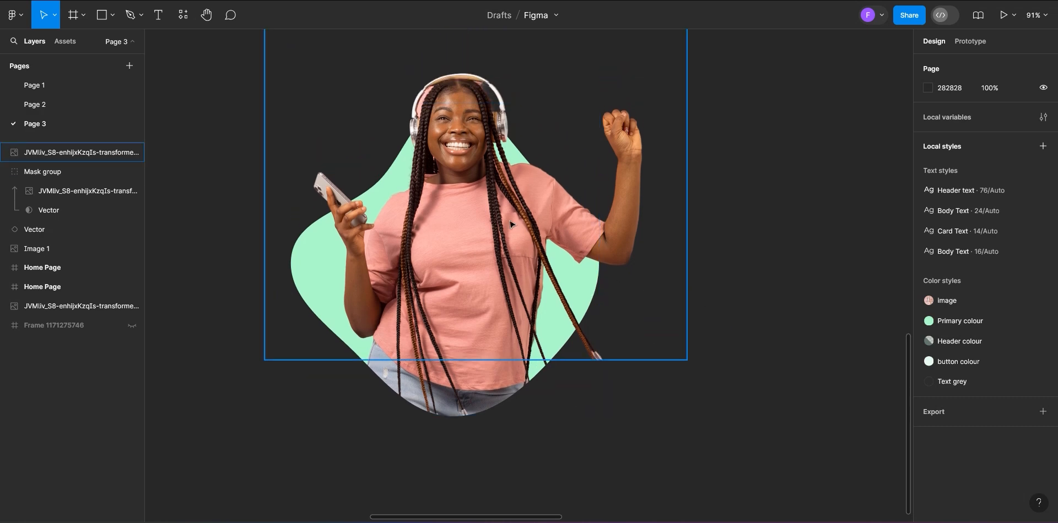
Step: Wrap the front cutout image, the mask group and the green blob together in a new frame
{"action": "left_click", "coordinate": [492, 190]}
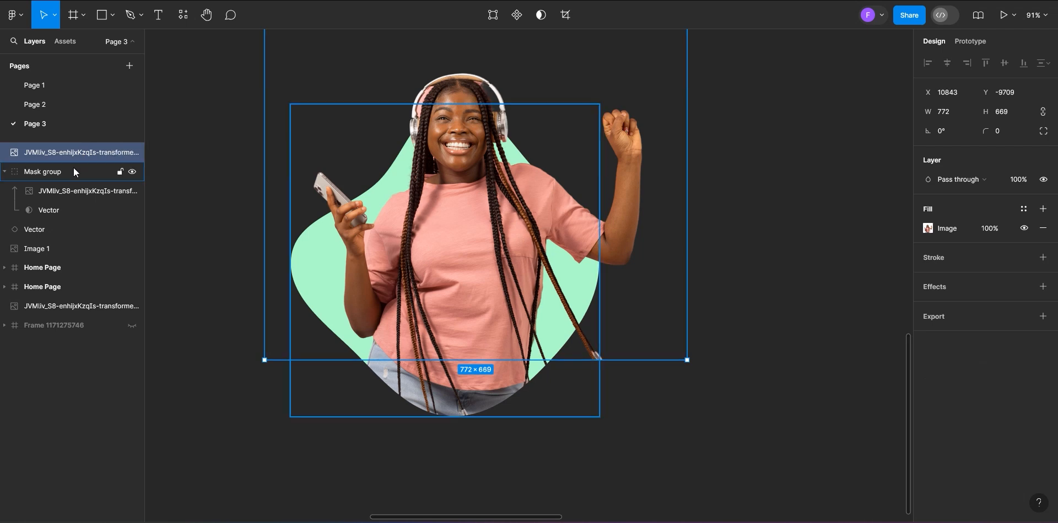
{"action": "left_click", "coordinate": [5, 172]}
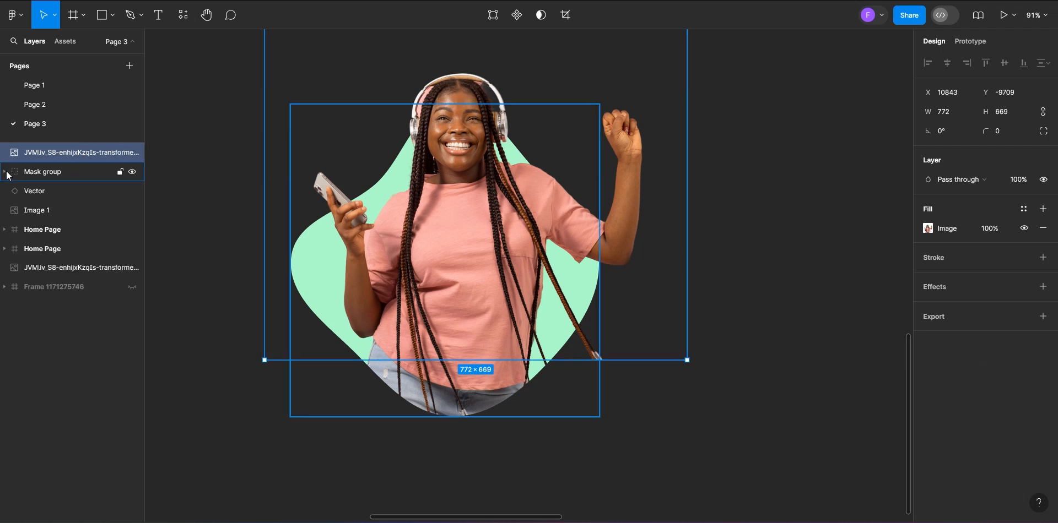
{"action": "left_click", "coordinate": [74, 170]}
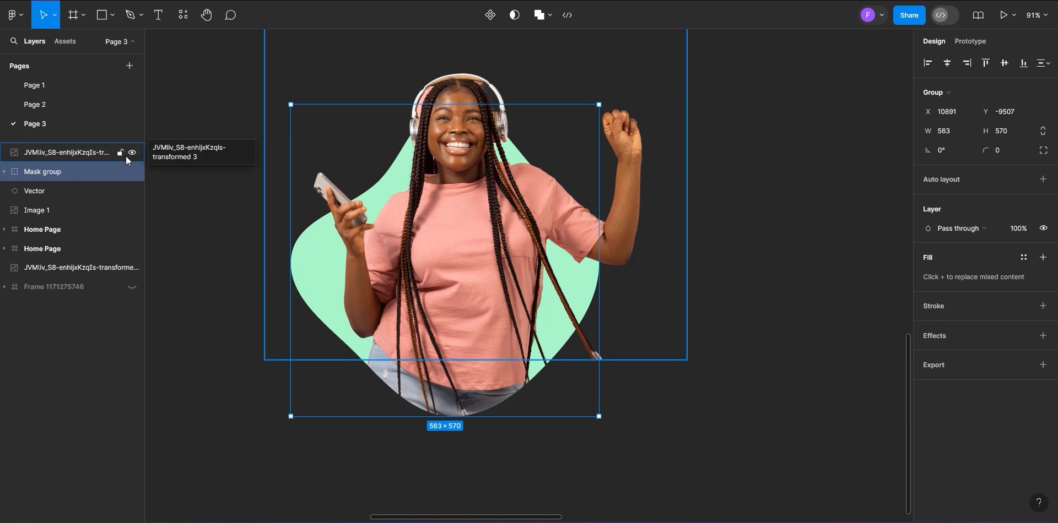
{"action": "left_click", "coordinate": [23, 157], "text": "shift"}
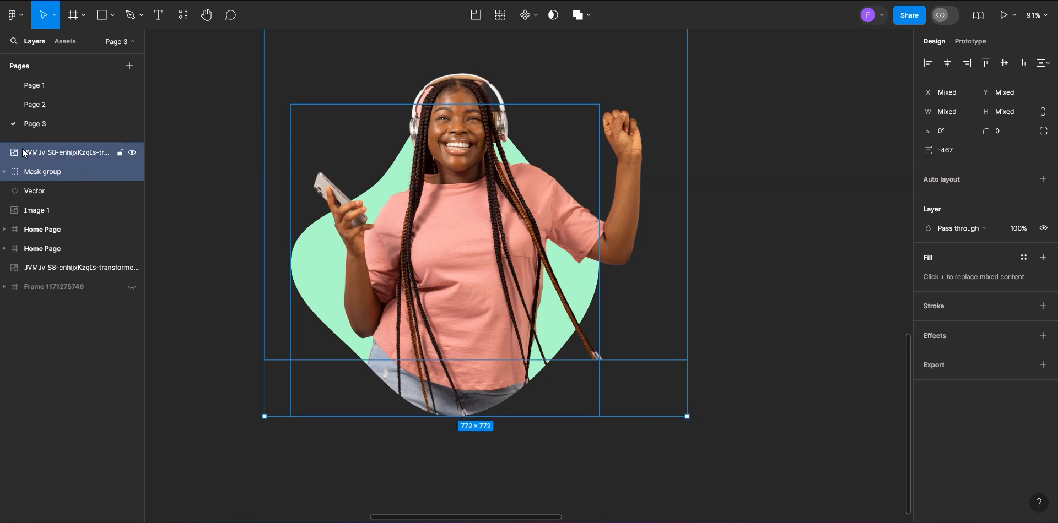
{"action": "left_click", "coordinate": [33, 197], "text": "shift"}
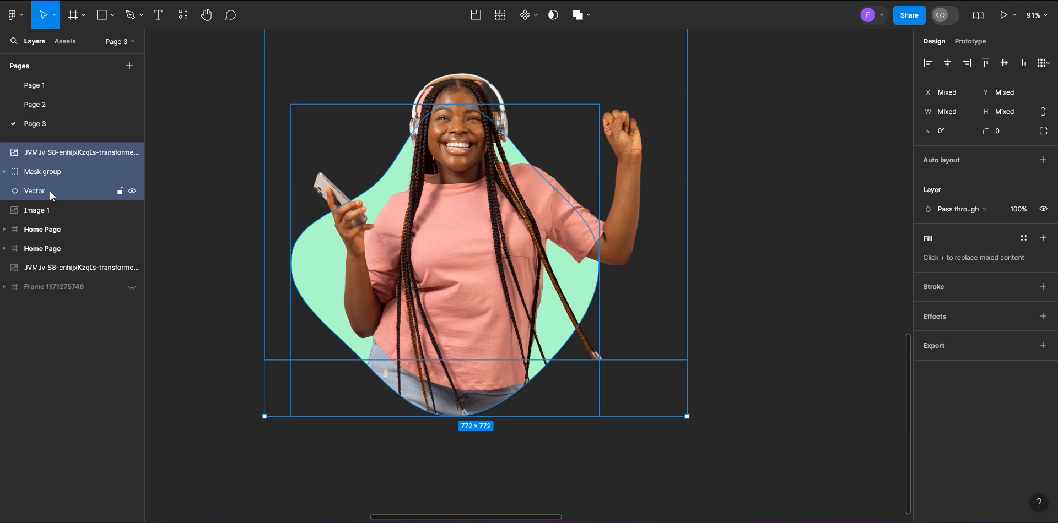
{"action": "right_click", "coordinate": [50, 188]}
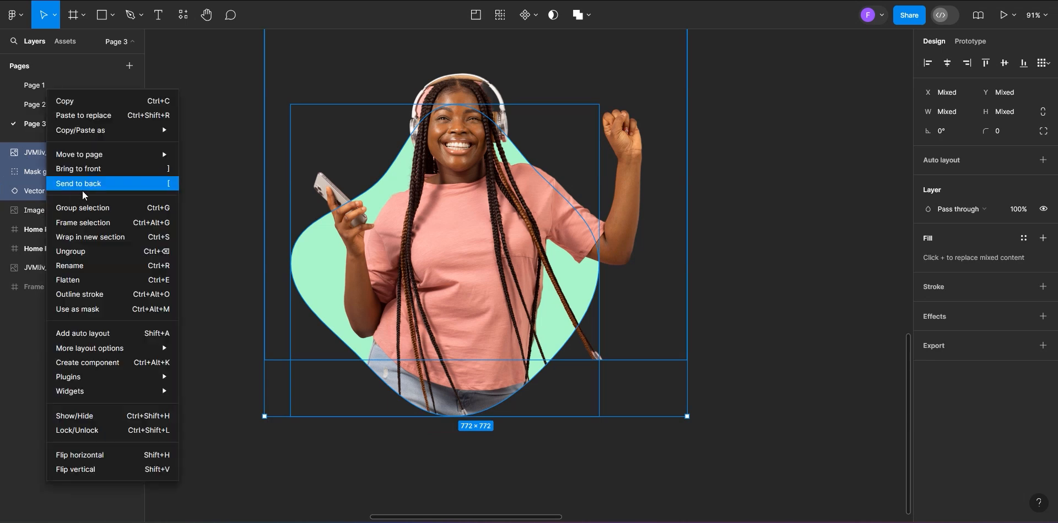
{"action": "left_click", "coordinate": [74, 225]}
Step: Move the new frame with the finished cutout composition to about X 10909, Y -9668
{"action": "scroll", "coordinate": [331, 223], "scroll_direction": "down", "scroll_amount": 5}
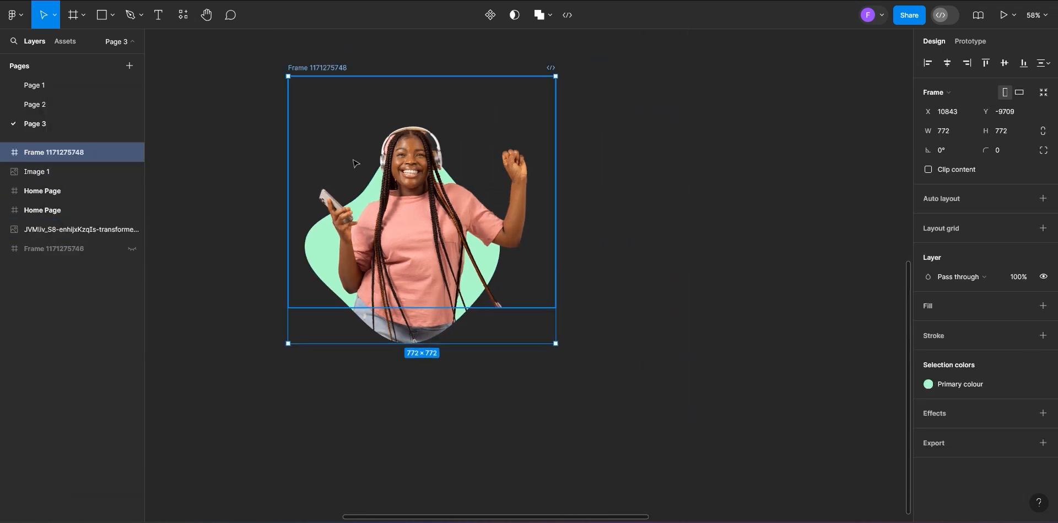
{"action": "left_click_drag", "start_coordinate": [315, 69], "coordinate": [334, 105]}
{"action": "left_click", "coordinate": [300, 142]}
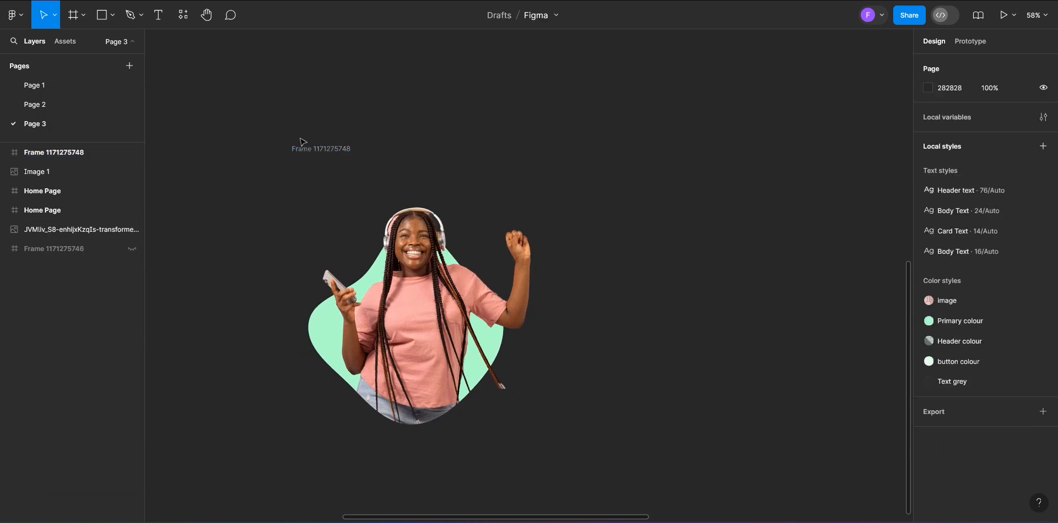
{"action": "left_click_drag", "start_coordinate": [314, 154], "coordinate": [329, 80]}
Step: Place a duplicate of the first Home Page design directly below the original, beside the new cutout frame
{"action": "scroll", "coordinate": [498, 251], "scroll_direction": "down", "scroll_amount": 5}
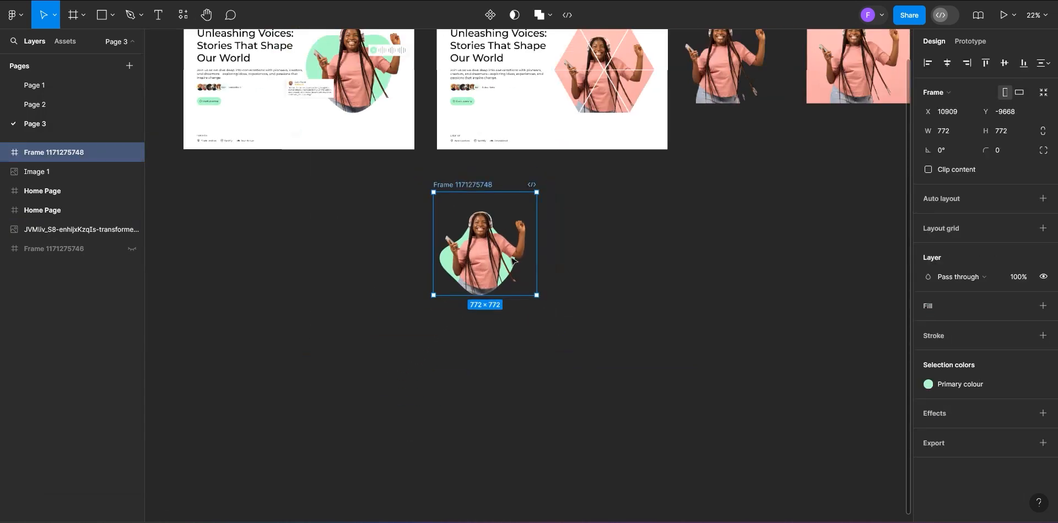
{"action": "scroll", "coordinate": [402, 272], "scroll_direction": "up", "scroll_amount": 2}
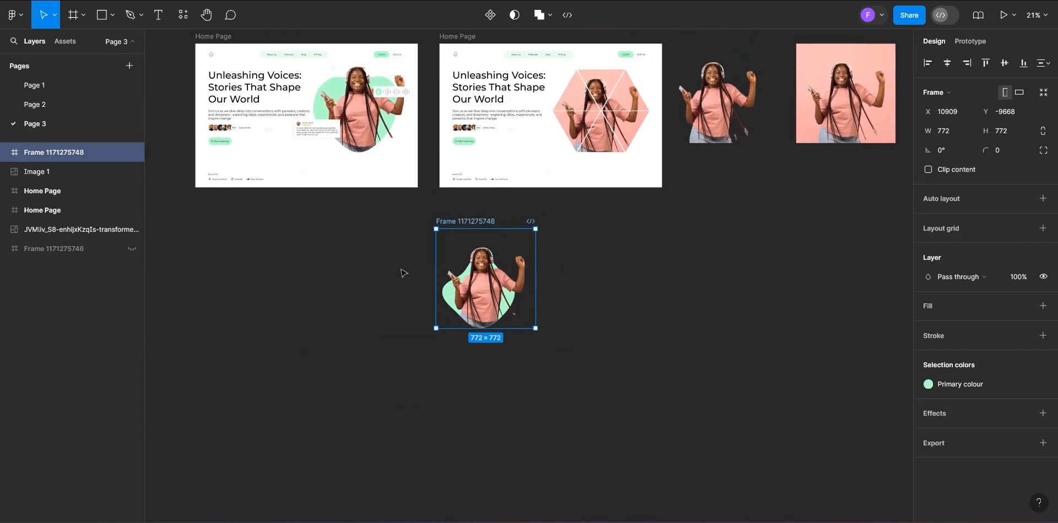
{"action": "left_click", "coordinate": [209, 38]}
{"action": "left_click_drag", "start_coordinate": [210, 39], "coordinate": [209, 243]}
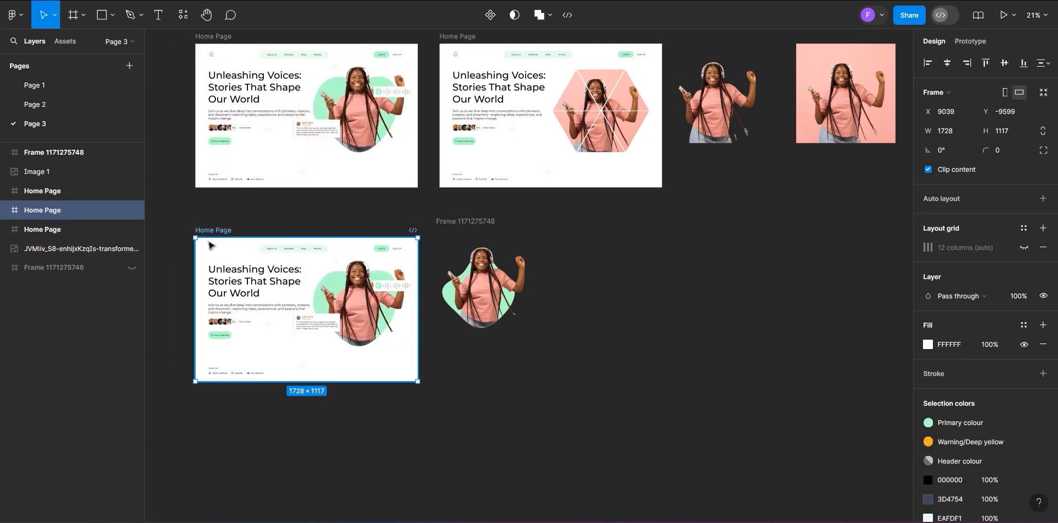
{"action": "key", "text": "shift+2"}
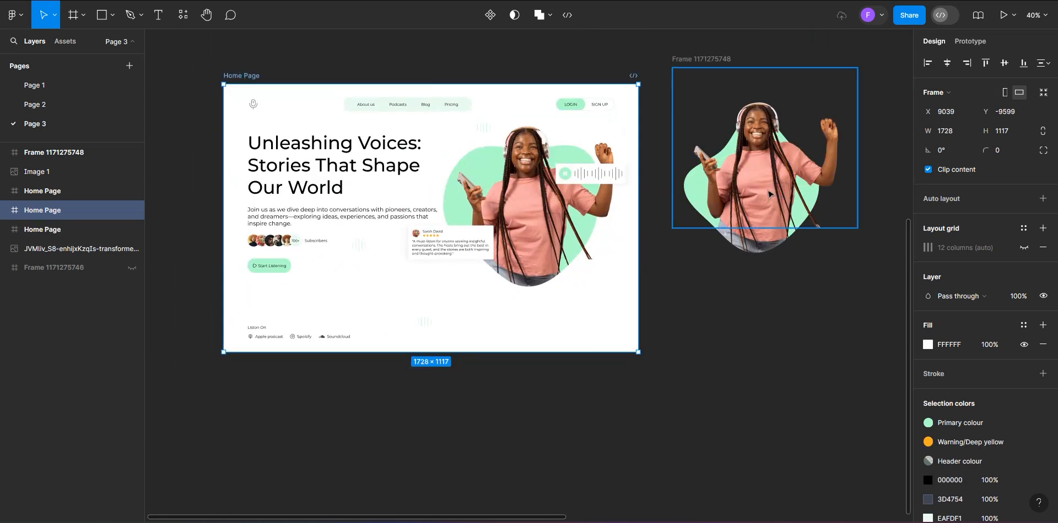
Step: Move the testimonial card and the audio waveform card out of the Home Page copy onto the empty canvas below it
{"action": "scroll", "coordinate": [647, 220], "scroll_direction": "up", "scroll_amount": 2}
{"action": "left_click", "coordinate": [497, 229]}
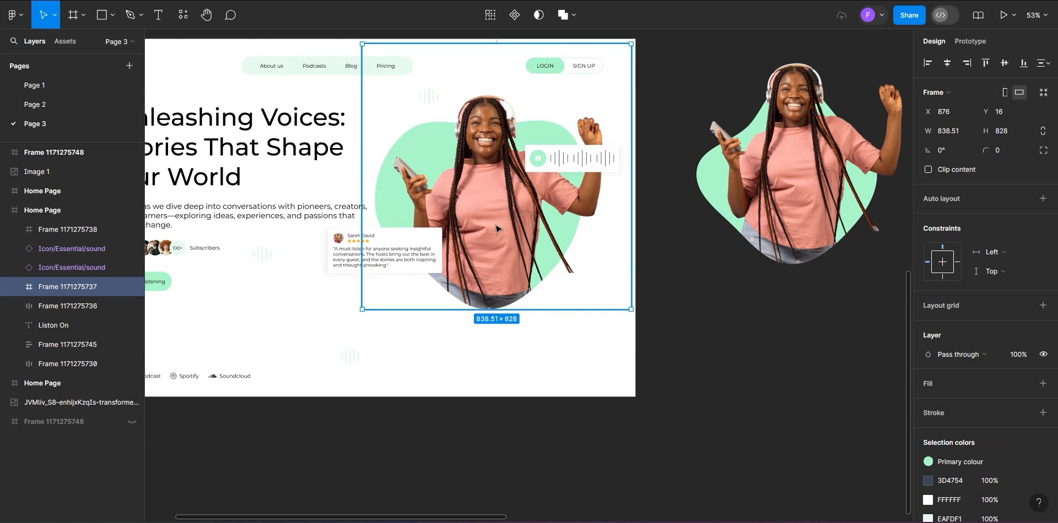
{"action": "left_click", "coordinate": [341, 257]}
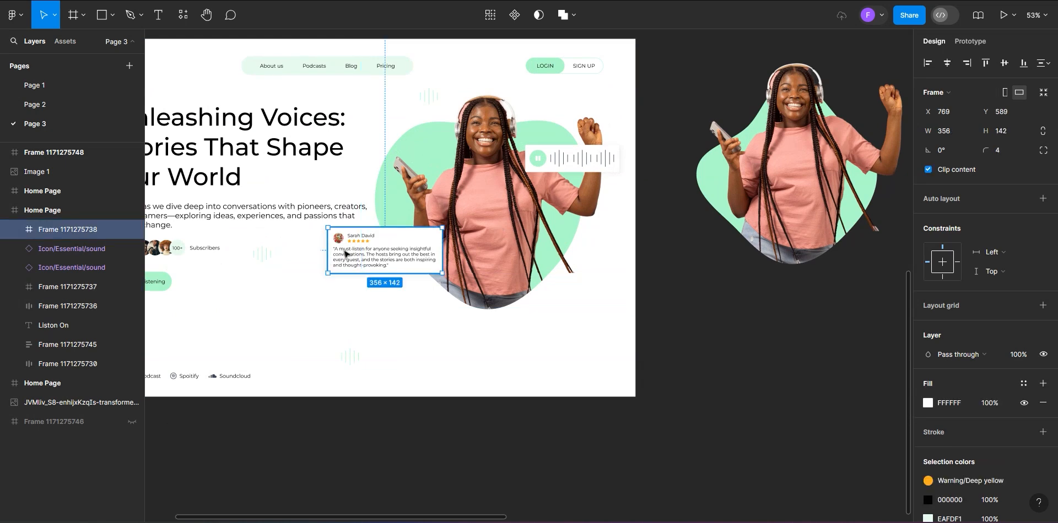
{"action": "left_click", "coordinate": [499, 198], "text": "shift"}
{"action": "left_click", "coordinate": [553, 161], "text": "shift"}
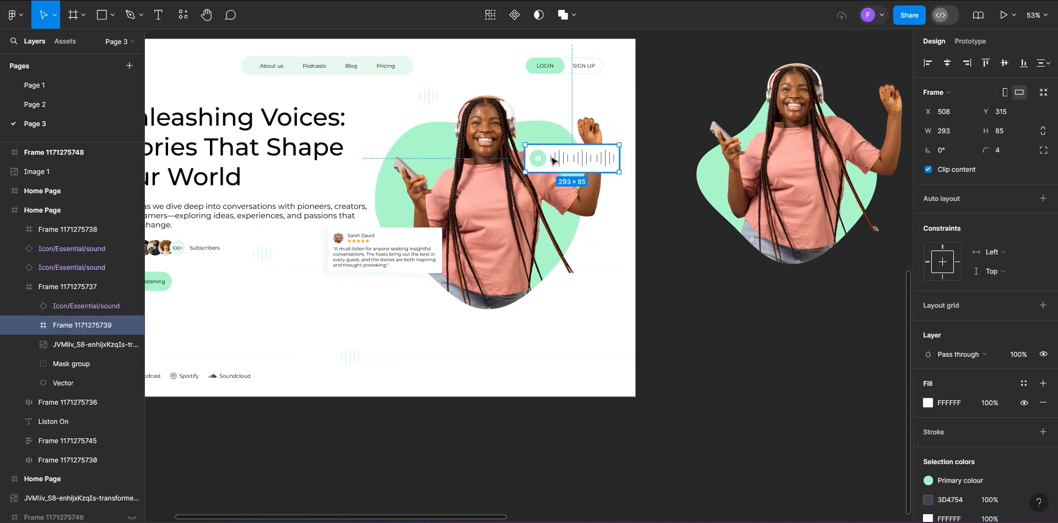
{"action": "left_click_drag", "start_coordinate": [385, 251], "coordinate": [497, 505]}
Step: Delete the old hero image frame with the woman on the green blob from the Home Page copy
{"action": "left_click", "coordinate": [456, 167]}
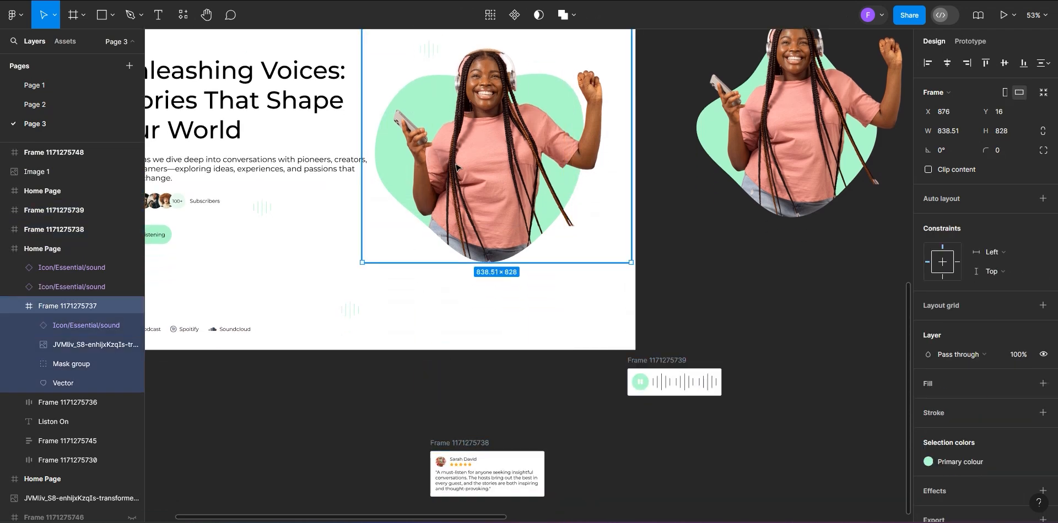
{"action": "key", "text": "Delete"}
{"action": "scroll", "coordinate": [442, 227], "scroll_direction": "down", "scroll_amount": 3}
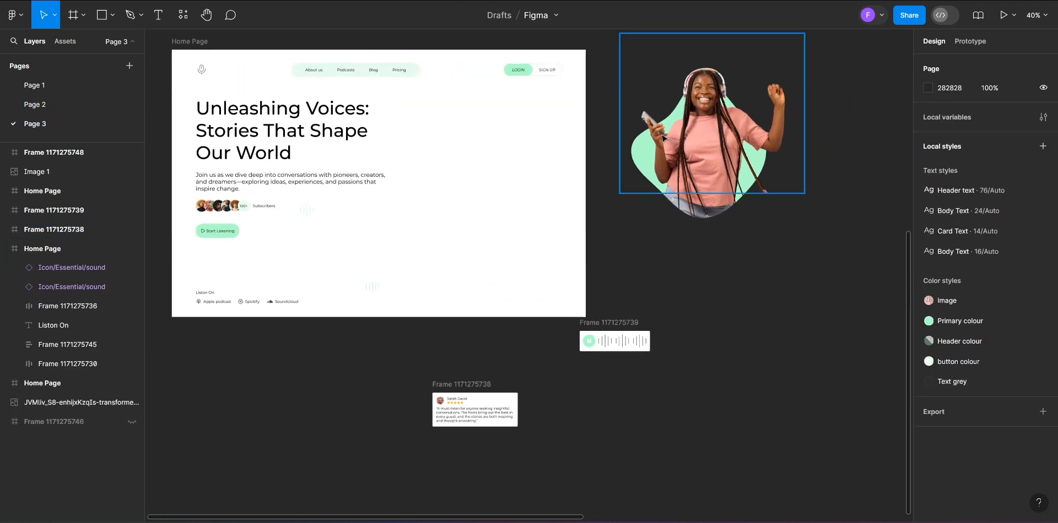
Step: Move the new cutout frame into the Home Page copy beside the headline, at about X 905, Y 106
{"action": "left_click", "coordinate": [715, 124]}
{"action": "scroll", "coordinate": [689, 193], "scroll_direction": "up", "scroll_amount": 1}
{"action": "left_click", "coordinate": [676, 271]}
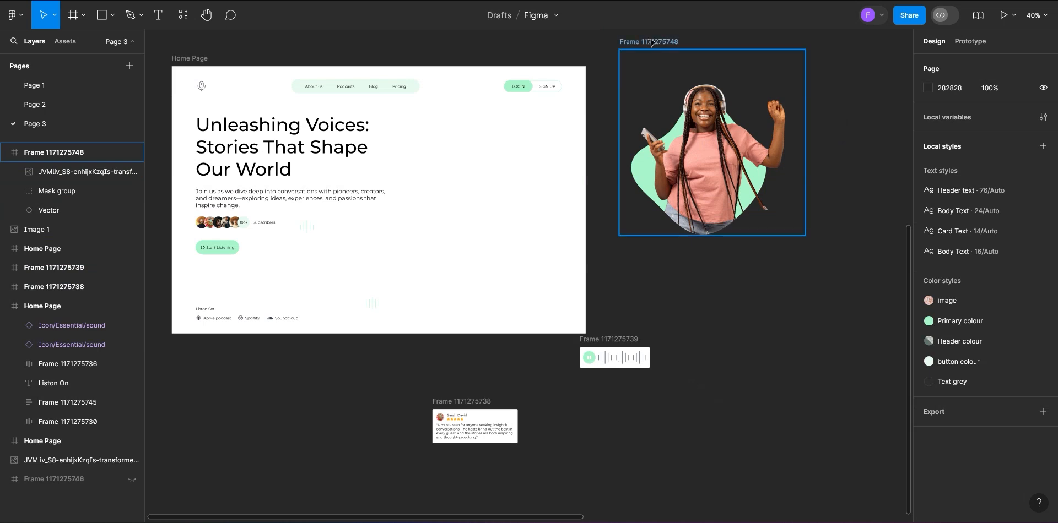
{"action": "left_click_drag", "start_coordinate": [651, 43], "coordinate": [428, 82]}
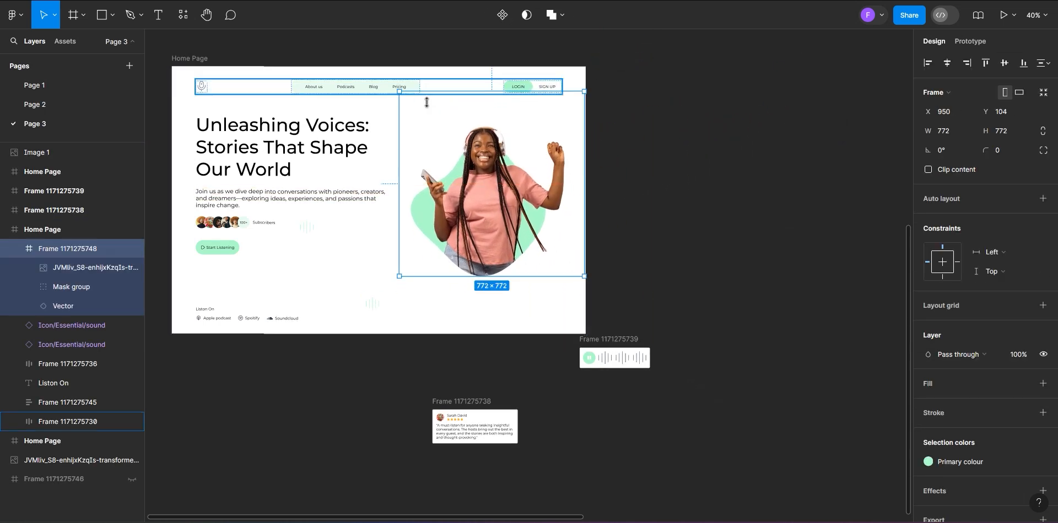
{"action": "scroll", "coordinate": [447, 243], "scroll_direction": "up", "scroll_amount": 5}
{"action": "left_click_drag", "start_coordinate": [490, 245], "coordinate": [473, 245]}
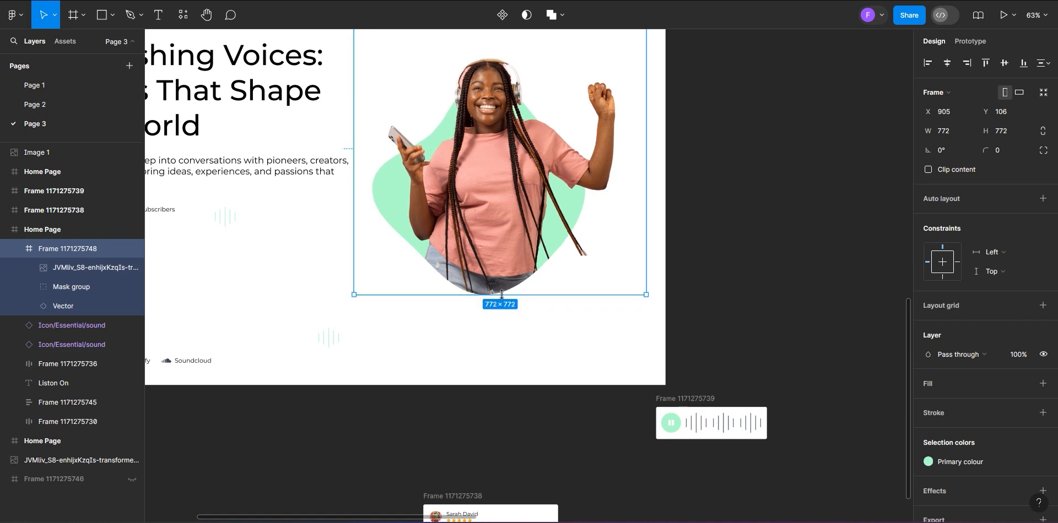
Step: Scale the cutout frame proportionally to about 926 × 926 and position it at about X 842, Y -72 in the Home Page copy
{"action": "key", "text": "k"}
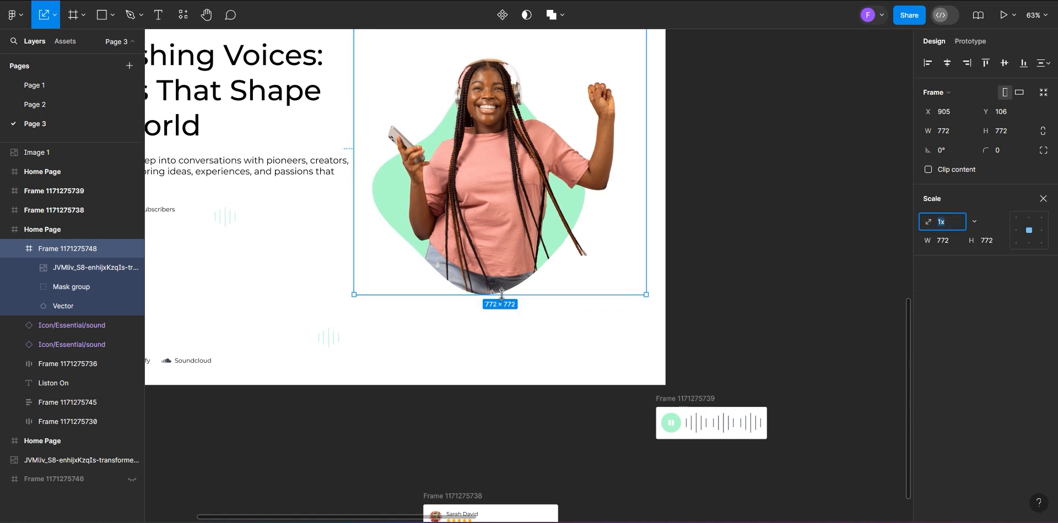
{"action": "left_click_drag", "start_coordinate": [501, 295], "coordinate": [500, 386]}
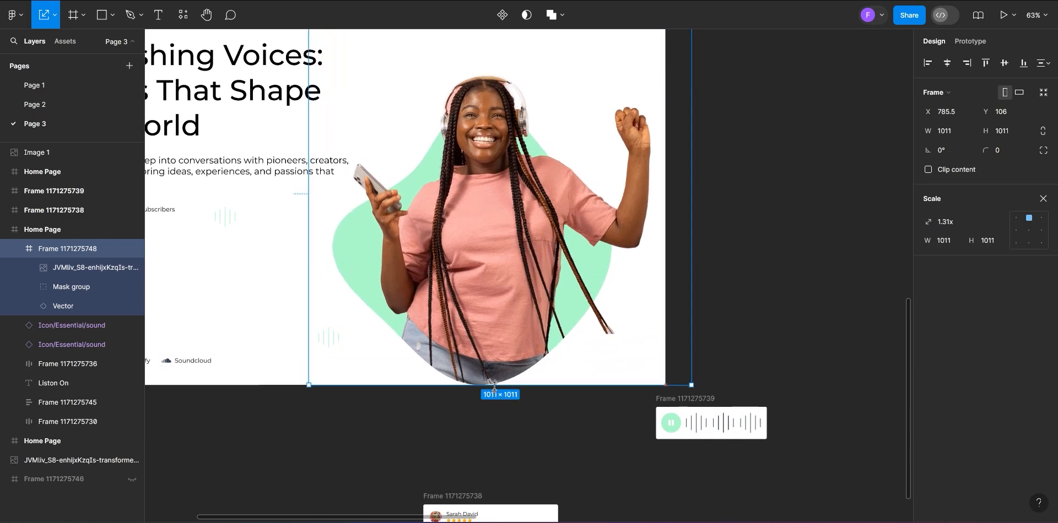
{"action": "left_click_drag", "start_coordinate": [477, 325], "coordinate": [487, 261]}
{"action": "scroll", "coordinate": [487, 260], "scroll_direction": "down", "scroll_amount": 3}
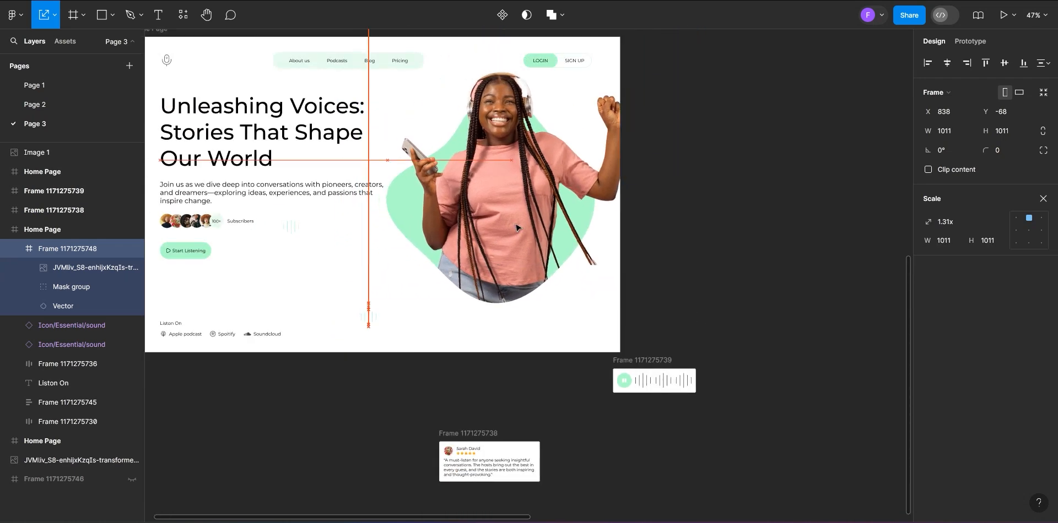
{"action": "left_click_drag", "start_coordinate": [503, 304], "coordinate": [487, 278]}
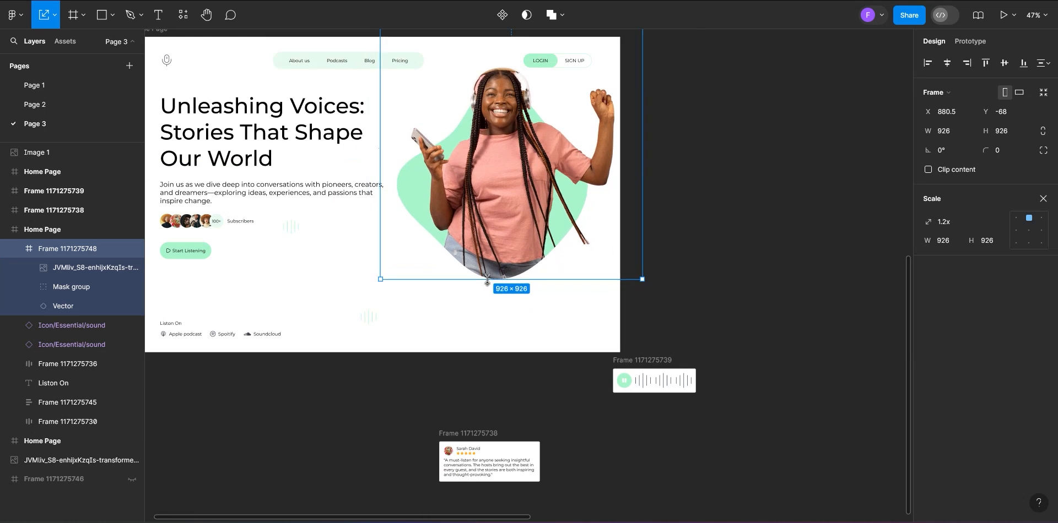
{"action": "left_click_drag", "start_coordinate": [502, 211], "coordinate": [491, 209]}
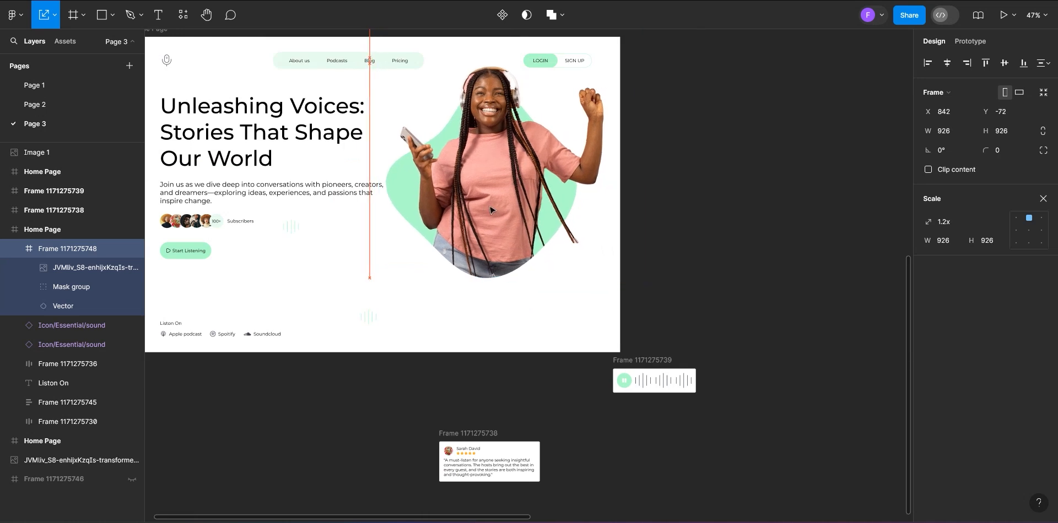
{"action": "key", "text": "Escape"}
Step: Place the audio waveform card over the cutout frame below the woman's raised fist, at about X 536, Y 378
{"action": "scroll", "coordinate": [553, 347], "scroll_direction": "up", "scroll_amount": 3}
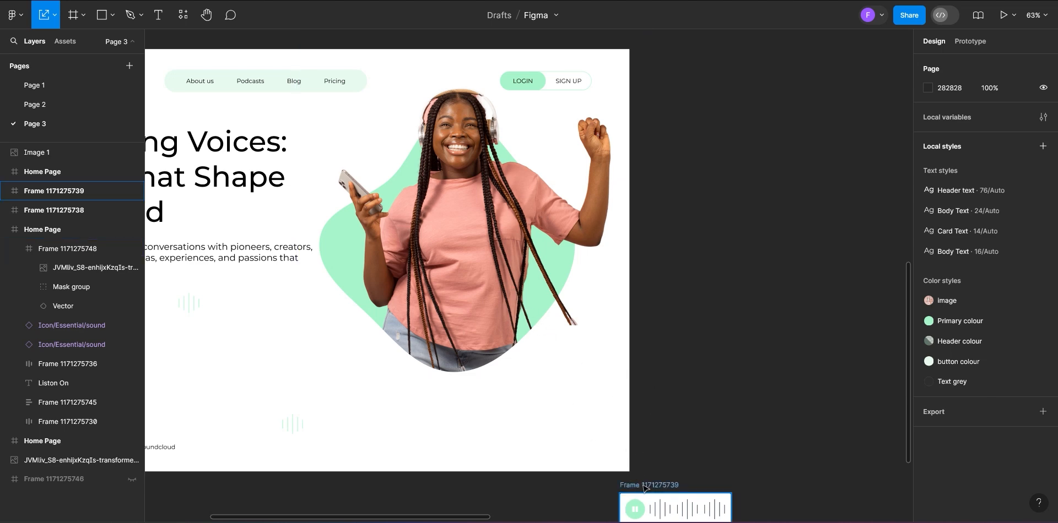
{"action": "left_click_drag", "start_coordinate": [644, 487], "coordinate": [523, 161]}
{"action": "scroll", "coordinate": [531, 353], "scroll_direction": "down", "scroll_amount": 1}
{"action": "scroll", "coordinate": [469, 440], "scroll_direction": "down", "scroll_amount": 4}
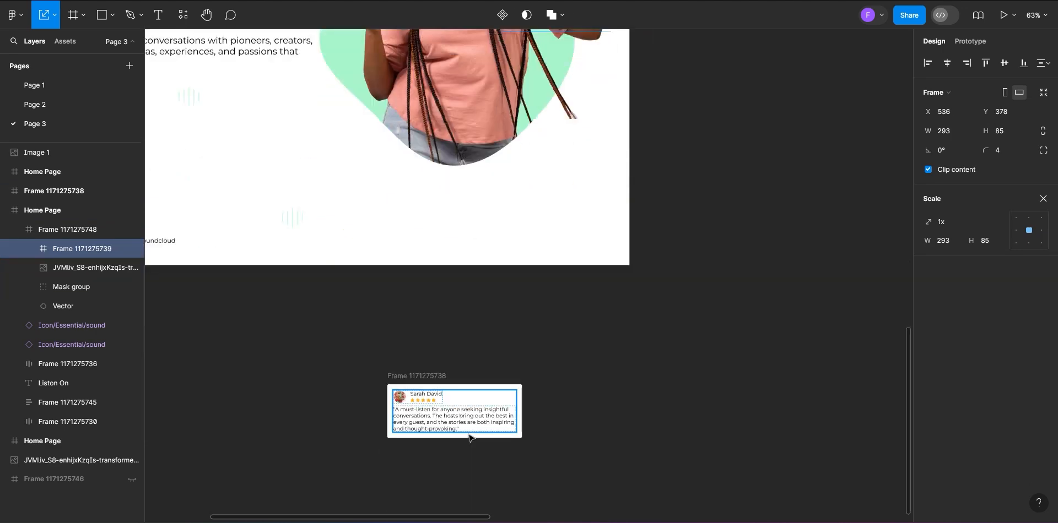
Step: Place the testimonial card over the lower-left edge of the green blob, at about X -61, Y 660 in the cutout frame
{"action": "left_click_drag", "start_coordinate": [412, 381], "coordinate": [340, 59]}
{"action": "scroll", "coordinate": [306, 98], "scroll_direction": "up", "scroll_amount": 3}
{"action": "scroll", "coordinate": [352, 148], "scroll_direction": "down", "scroll_amount": 5, "text": "ctrl"}
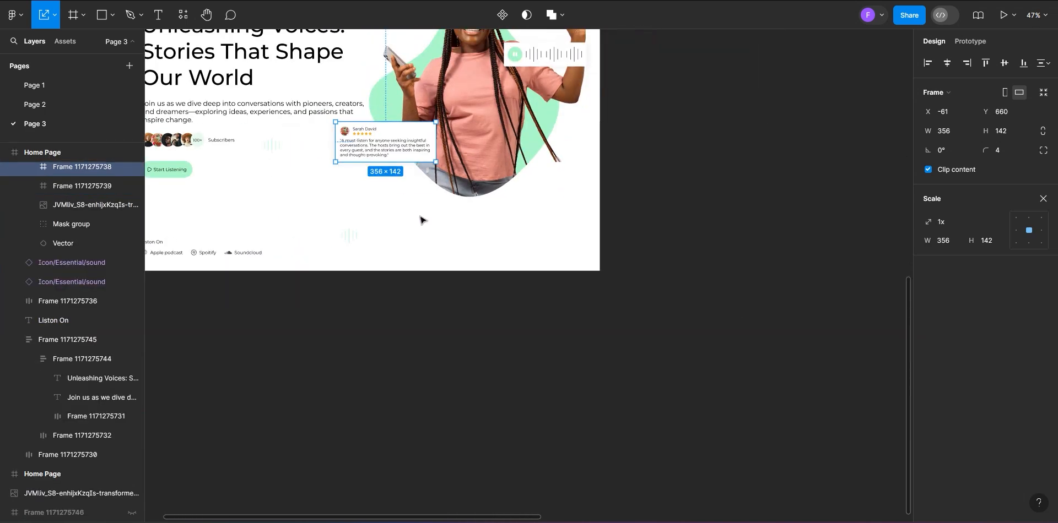
{"action": "left_click", "coordinate": [633, 220]}
Step: Review the finished Home Page copy and examine the other Home Page design with the hexagon image split into triangles
{"action": "scroll", "coordinate": [345, 247], "scroll_direction": "up", "scroll_amount": 1}
{"action": "scroll", "coordinate": [344, 247], "scroll_direction": "up", "scroll_amount": 1, "text": "ctrl"}
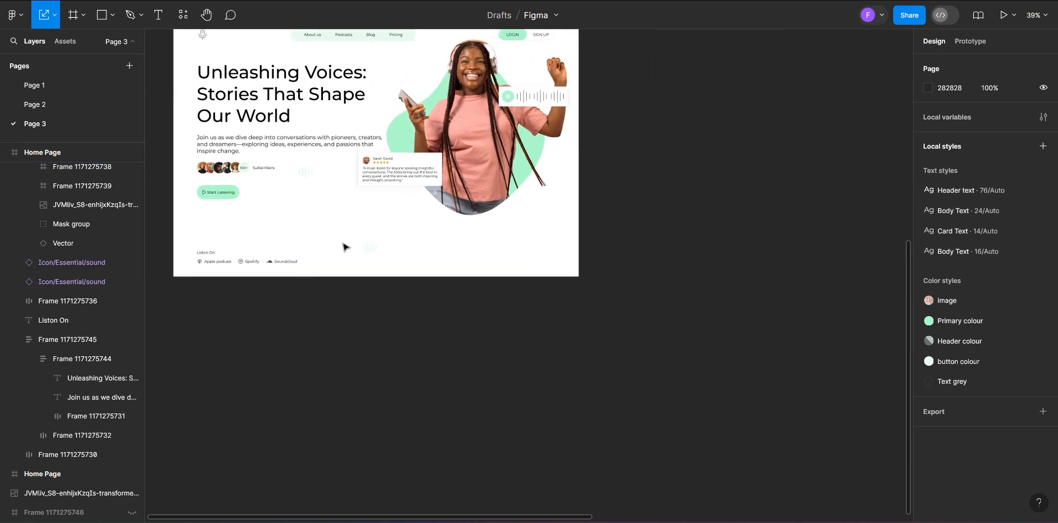
{"action": "scroll", "coordinate": [344, 245], "scroll_direction": "up", "scroll_amount": 2}
{"action": "scroll", "coordinate": [345, 243], "scroll_direction": "down", "scroll_amount": 2, "text": "ctrl"}
{"action": "left_click", "coordinate": [389, 234]}
{"action": "scroll", "coordinate": [282, 198], "scroll_direction": "down", "scroll_amount": 3, "text": "ctrl"}
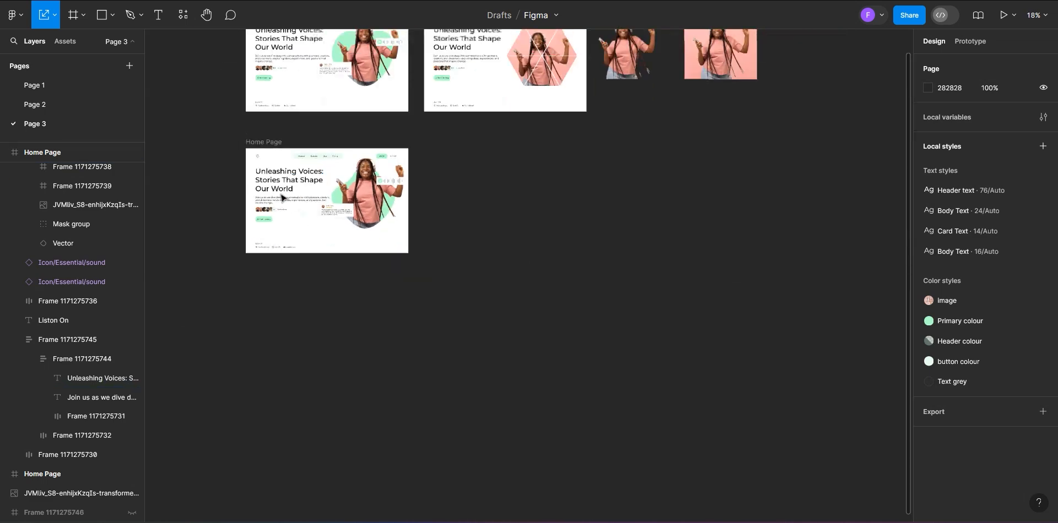
{"action": "scroll", "coordinate": [531, 176], "scroll_direction": "up", "scroll_amount": 2}
{"action": "scroll", "coordinate": [532, 176], "scroll_direction": "up", "scroll_amount": 5, "text": "ctrl"}
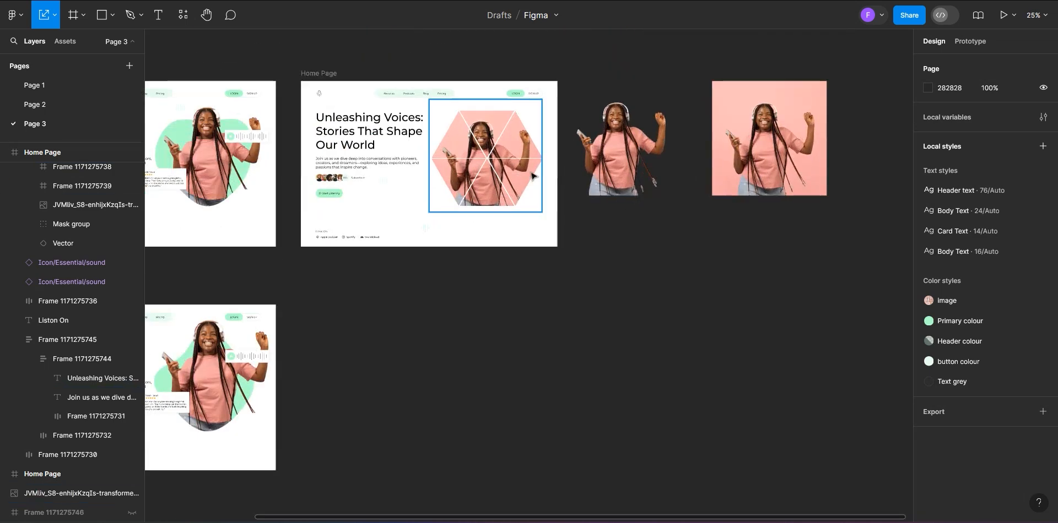
{"action": "scroll", "coordinate": [531, 176], "scroll_direction": "up", "scroll_amount": 1, "text": "ctrl"}
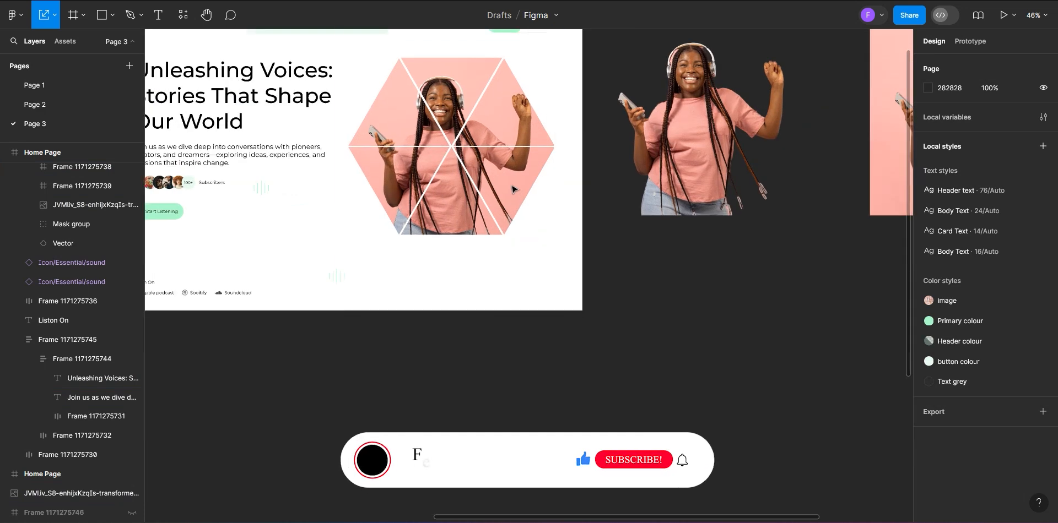
Step: Draw a triangle about 495 × 495 with the Polygon tool on the empty canvas below the transparent cutout photo
{"action": "left_click", "coordinate": [111, 21]}
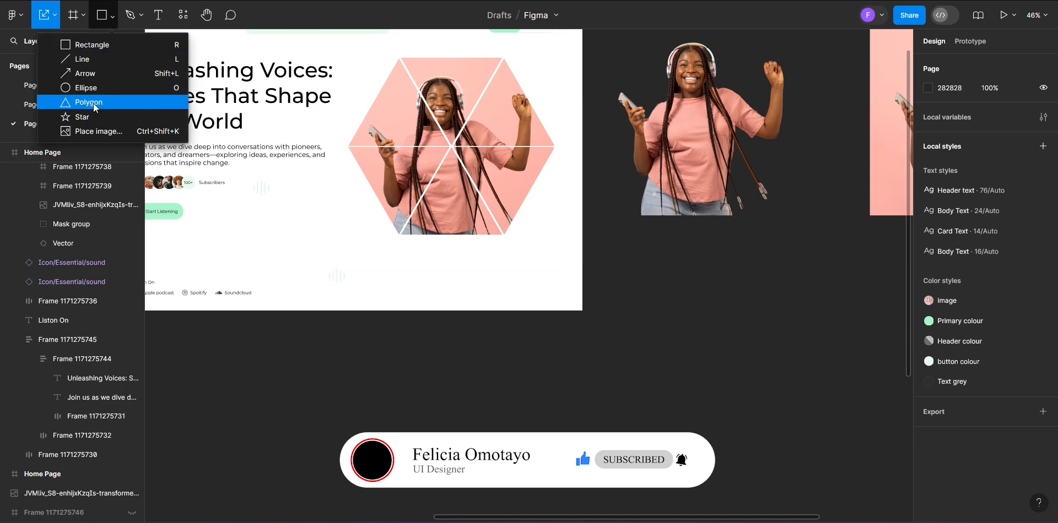
{"action": "left_click", "coordinate": [94, 104]}
{"action": "scroll", "coordinate": [389, 232], "scroll_direction": "down", "scroll_amount": 1}
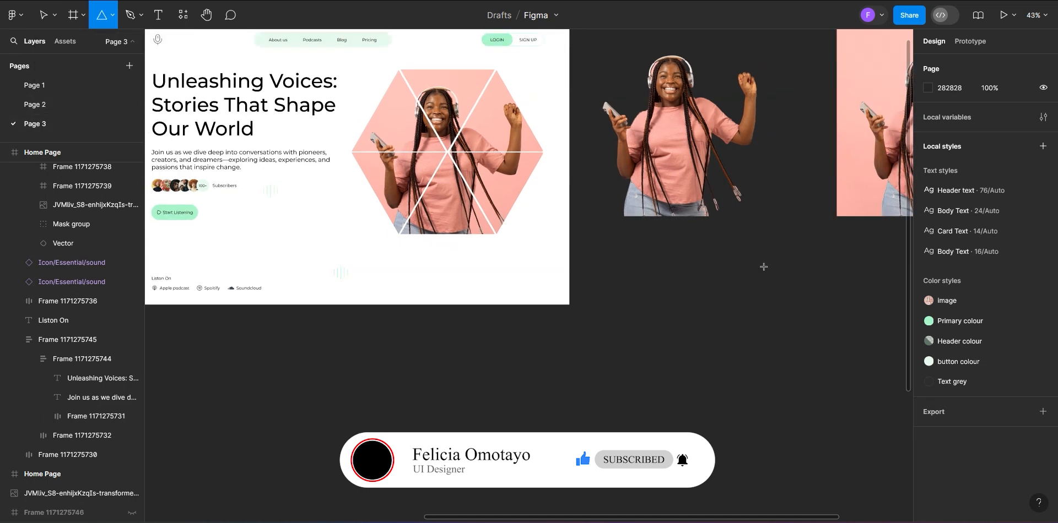
{"action": "scroll", "coordinate": [762, 266], "scroll_direction": "up", "scroll_amount": 5}
{"action": "scroll", "coordinate": [497, 285], "scroll_direction": "down", "scroll_amount": 3}
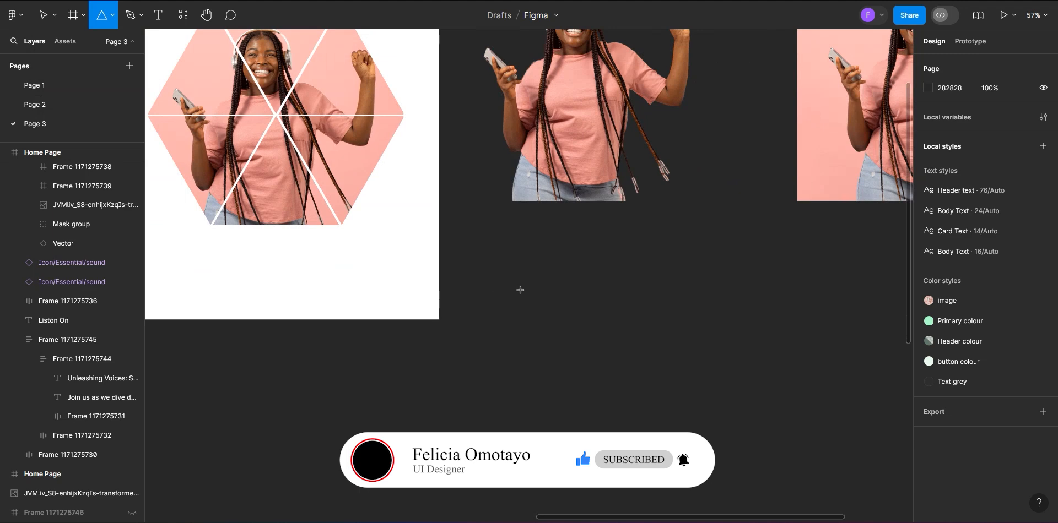
{"action": "left_click_drag", "start_coordinate": [520, 289], "coordinate": [690, 459]}
{"action": "scroll", "coordinate": [365, 331], "scroll_direction": "down", "scroll_amount": 5}
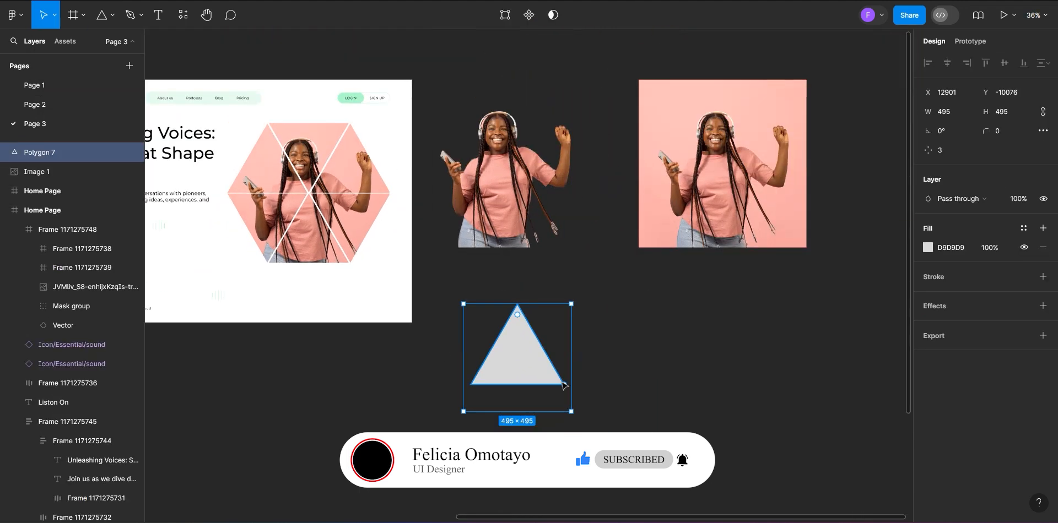
Step: Flip the triangle vertically so it points down and position it just below the cutout photo, at about X 12842, Y -9763
{"action": "scroll", "coordinate": [564, 385], "scroll_direction": "up", "scroll_amount": 3}
{"action": "left_click_drag", "start_coordinate": [492, 353], "coordinate": [485, 351]}
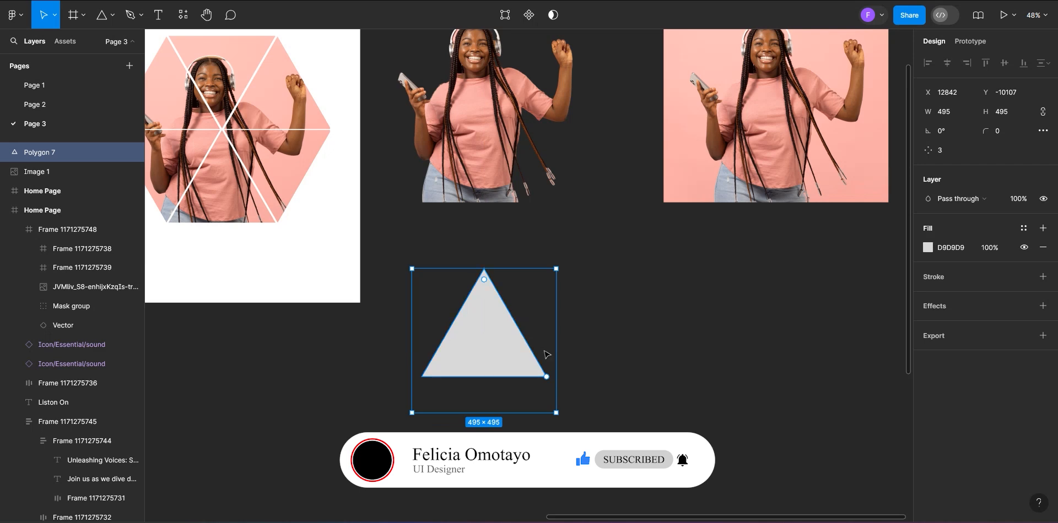
{"action": "scroll", "coordinate": [546, 355], "scroll_direction": "up", "scroll_amount": 3}
{"action": "left_click_drag", "start_coordinate": [466, 347], "coordinate": [454, 328]}
{"action": "scroll", "coordinate": [452, 331], "scroll_direction": "down", "scroll_amount": 2}
{"action": "scroll", "coordinate": [430, 335], "scroll_direction": "up", "scroll_amount": 3}
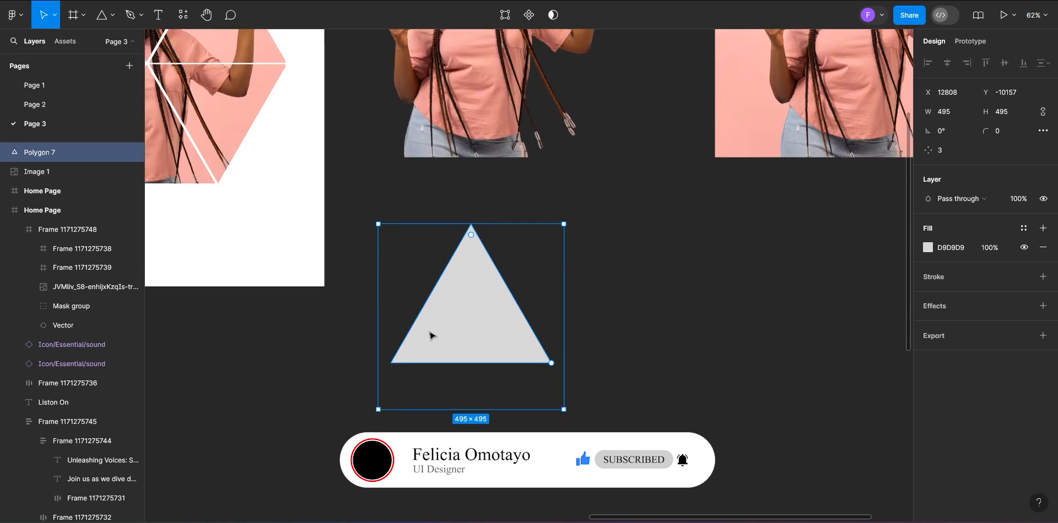
{"action": "right_click", "coordinate": [453, 305]}
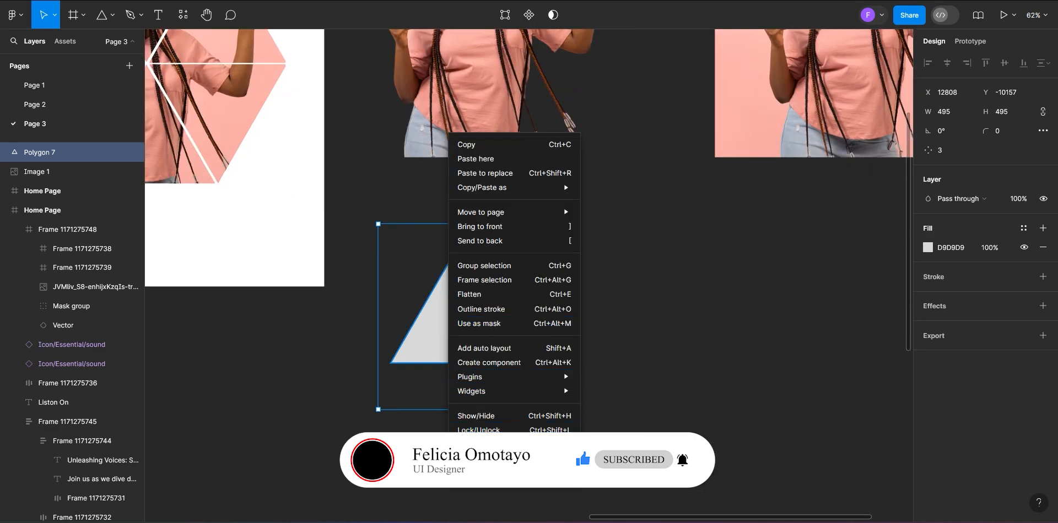
{"action": "left_click", "coordinate": [478, 469]}
{"action": "left_click_drag", "start_coordinate": [458, 338], "coordinate": [467, 300]}
{"action": "scroll", "coordinate": [425, 297], "scroll_direction": "down", "scroll_amount": 3}
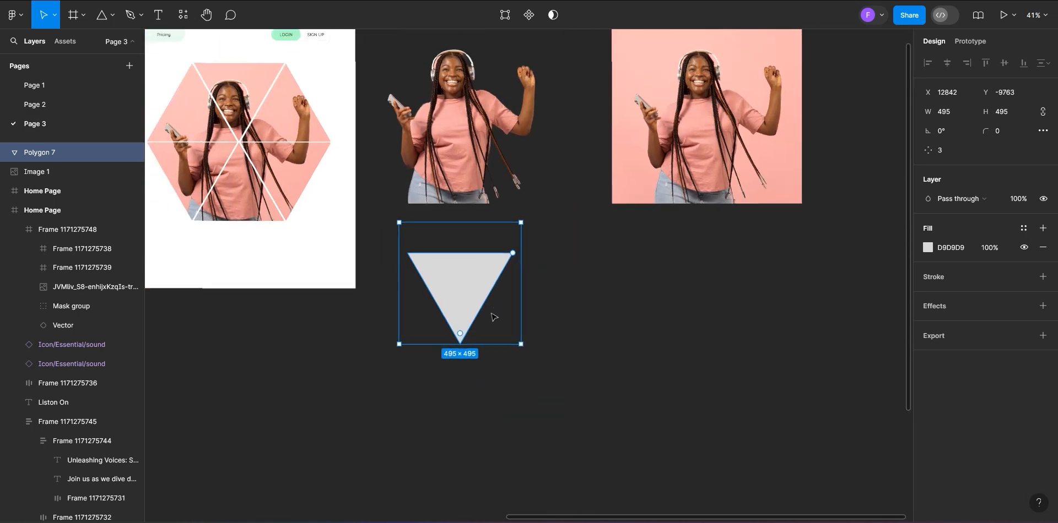
Step: Duplicate the triangle, flip the copy vertically and fit it against the original's right slanted side with a narrow gap
{"action": "scroll", "coordinate": [484, 318], "scroll_direction": "up", "scroll_amount": 2}
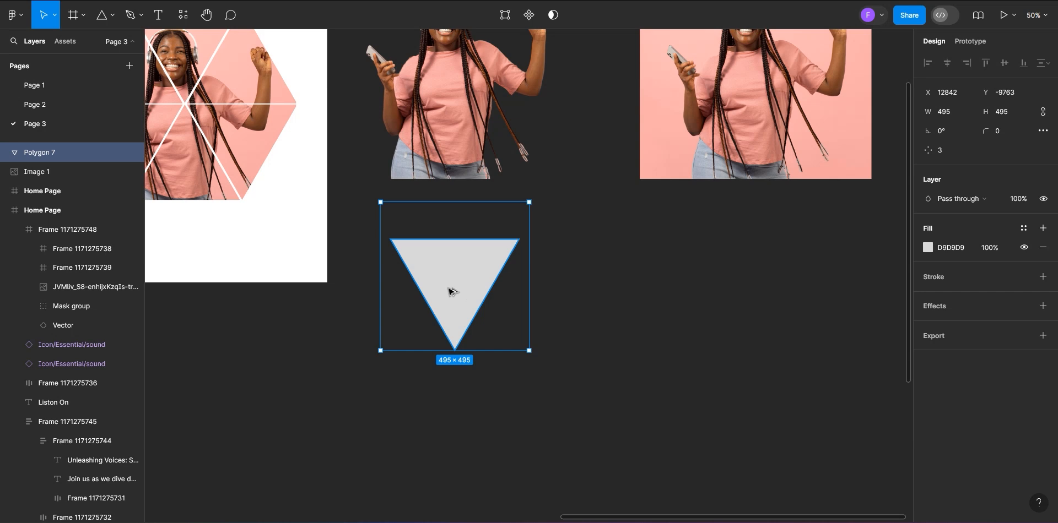
{"action": "left_click_drag", "start_coordinate": [452, 292], "coordinate": [583, 292]}
{"action": "scroll", "coordinate": [587, 293], "scroll_direction": "up", "scroll_amount": 4}
{"action": "right_click", "coordinate": [587, 289]}
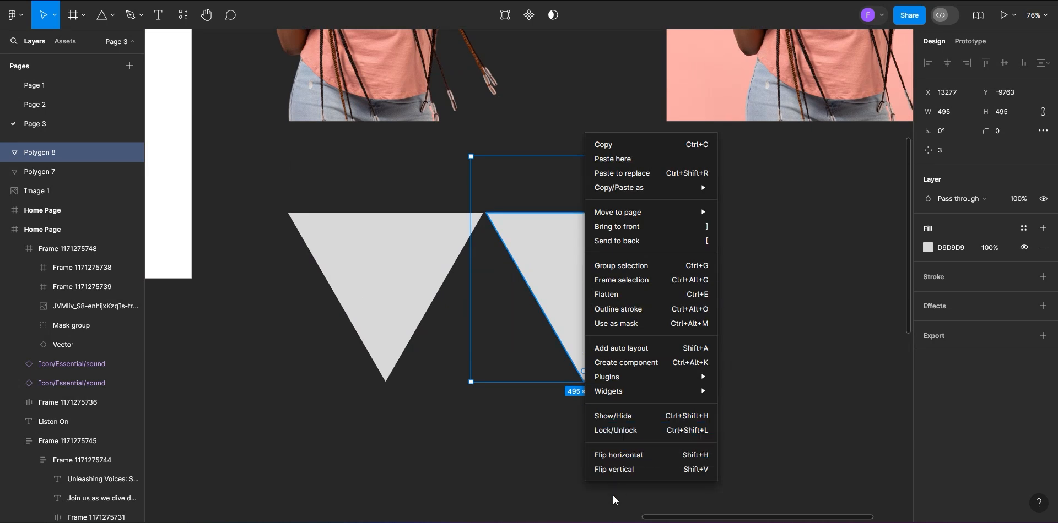
{"action": "left_click", "coordinate": [613, 469]}
{"action": "left_click_drag", "start_coordinate": [569, 278], "coordinate": [501, 323]}
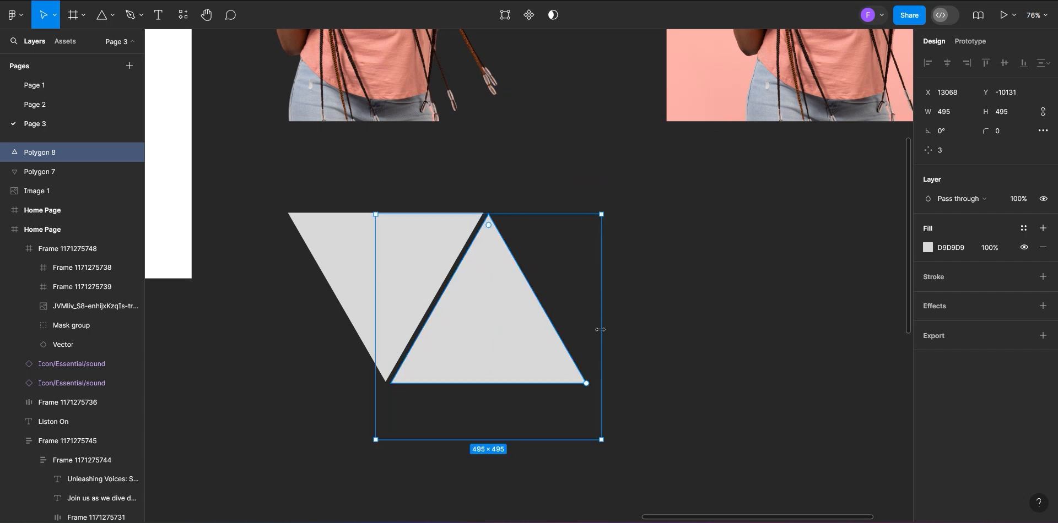
Step: Move both triangles together down and to the right, further away from the Home Page design and the cutout photo
{"action": "scroll", "coordinate": [602, 331], "scroll_direction": "down", "scroll_amount": 1}
{"action": "left_click", "coordinate": [415, 290], "text": "shift"}
{"action": "left_click_drag", "start_coordinate": [462, 334], "coordinate": [545, 429]}
{"action": "scroll", "coordinate": [481, 329], "scroll_direction": "down", "scroll_amount": 3}
{"action": "scroll", "coordinate": [481, 328], "scroll_direction": "down", "scroll_amount": 3}
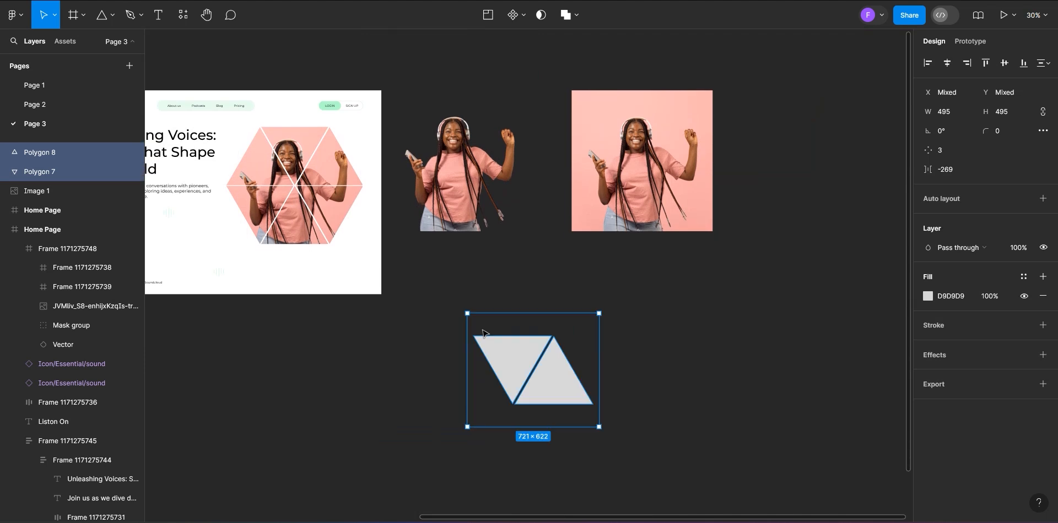
Step: Duplicate the upward-pointing triangle to the left side of the downward one with a matching gap, at about X 12911, Y -9758
{"action": "scroll", "coordinate": [546, 303], "scroll_direction": "up", "scroll_amount": 4}
{"action": "left_click", "coordinate": [590, 268]}
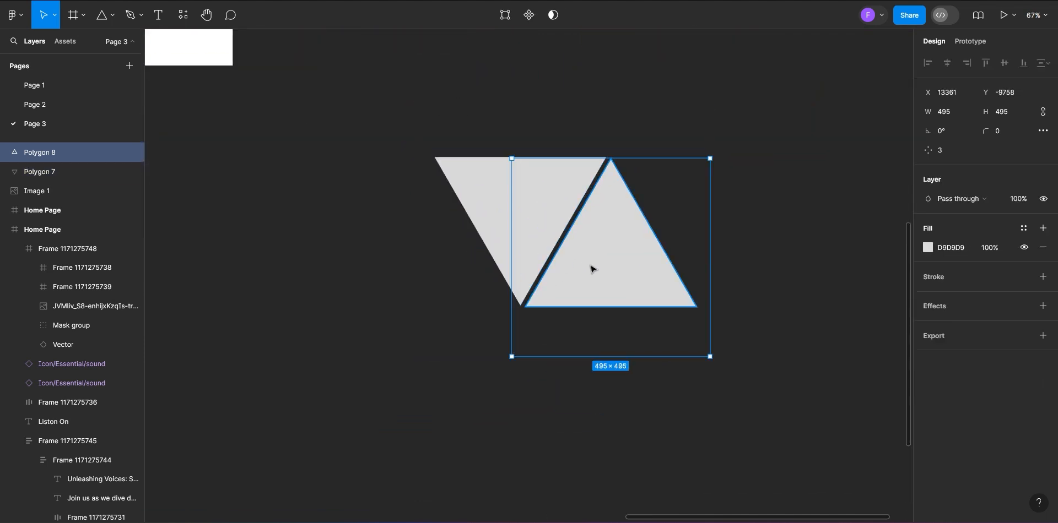
{"action": "left_click_drag", "start_coordinate": [591, 269], "coordinate": [413, 268]}
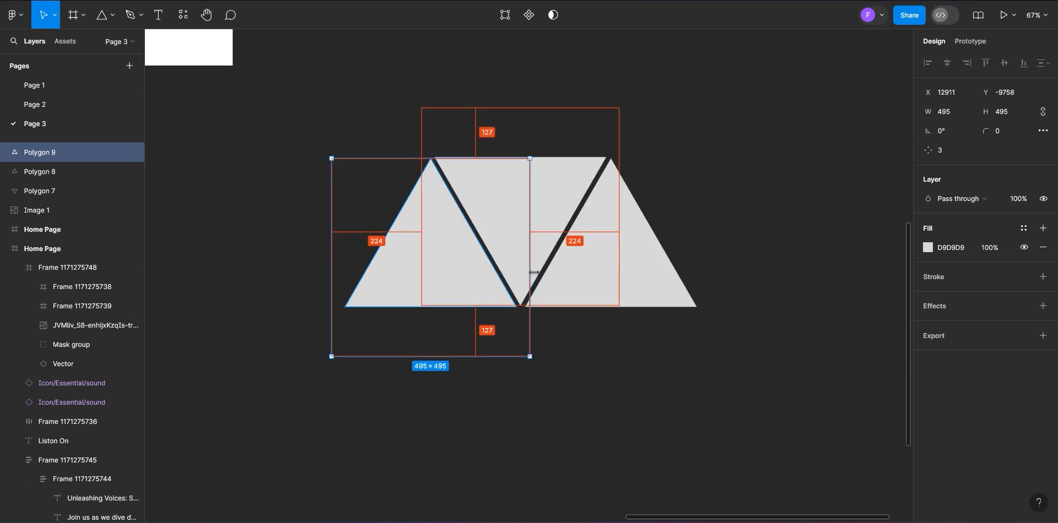
{"action": "scroll", "coordinate": [501, 303], "scroll_direction": "down", "scroll_amount": 3}
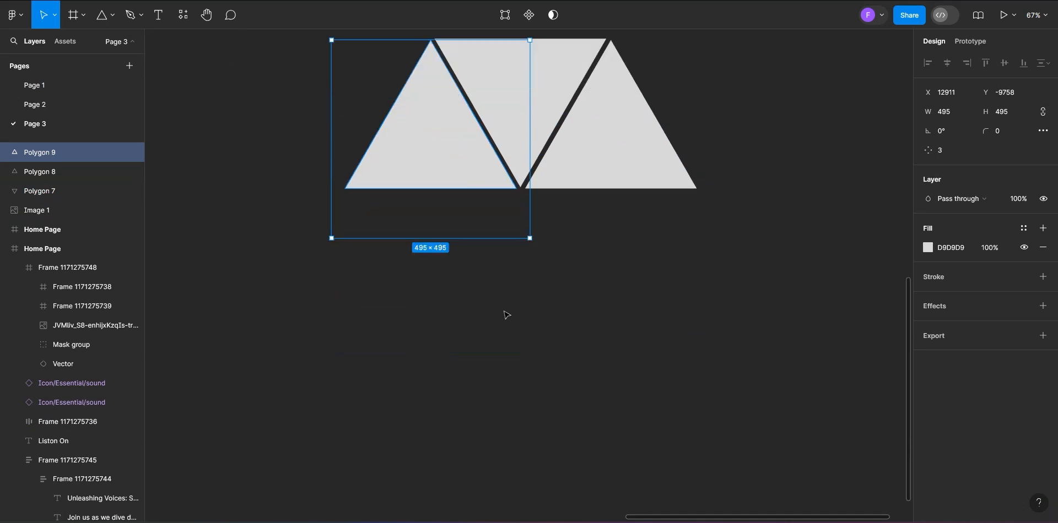
Step: Complete the hexagon with copies of the central triangle: one flipped vertically directly below it and one unflipped on each side of that
{"action": "scroll", "coordinate": [559, 242], "scroll_direction": "up", "scroll_amount": 1}
{"action": "left_click", "coordinate": [547, 126]}
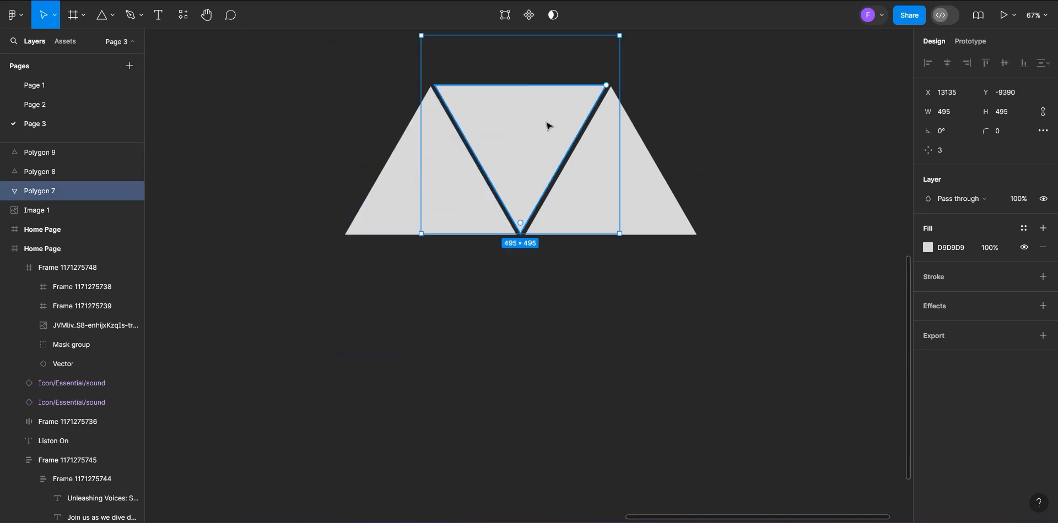
{"action": "left_click_drag", "start_coordinate": [513, 144], "coordinate": [529, 339]}
{"action": "right_click", "coordinate": [512, 300]}
{"action": "left_click", "coordinate": [543, 469]}
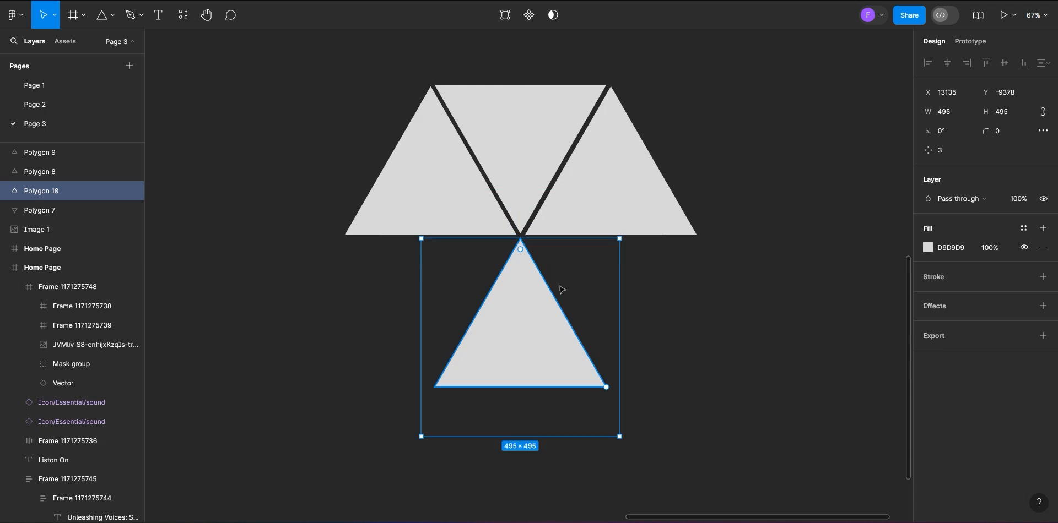
{"action": "left_click", "coordinate": [517, 149]}
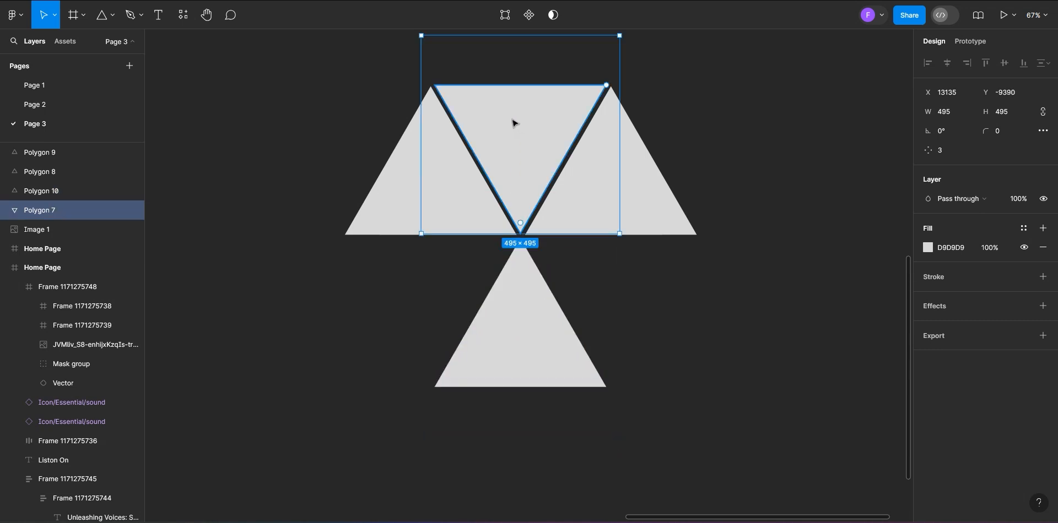
{"action": "left_click_drag", "start_coordinate": [499, 132], "coordinate": [404, 287]}
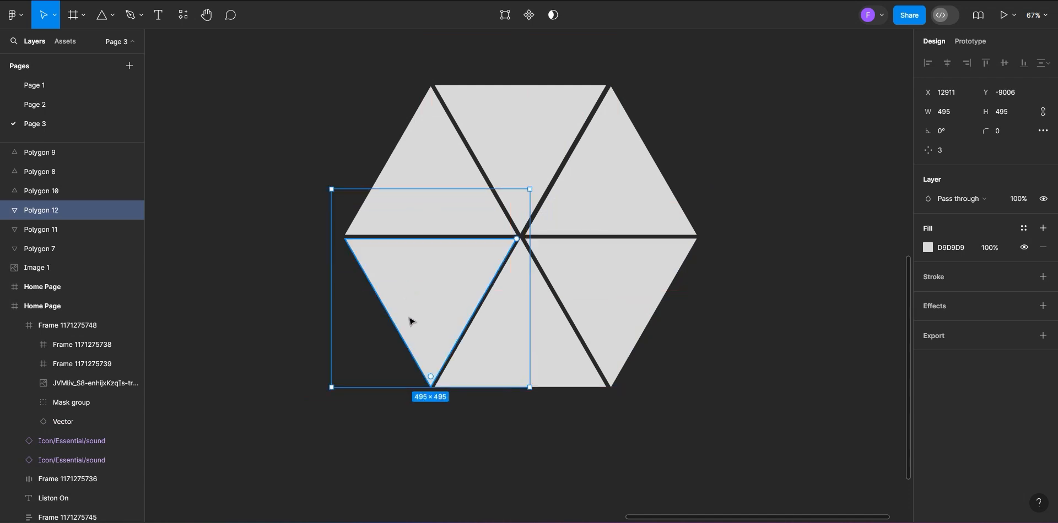
Step: Wrap all six triangles of the hexagon in a single frame
{"action": "left_click", "coordinate": [558, 368], "text": "shift"}
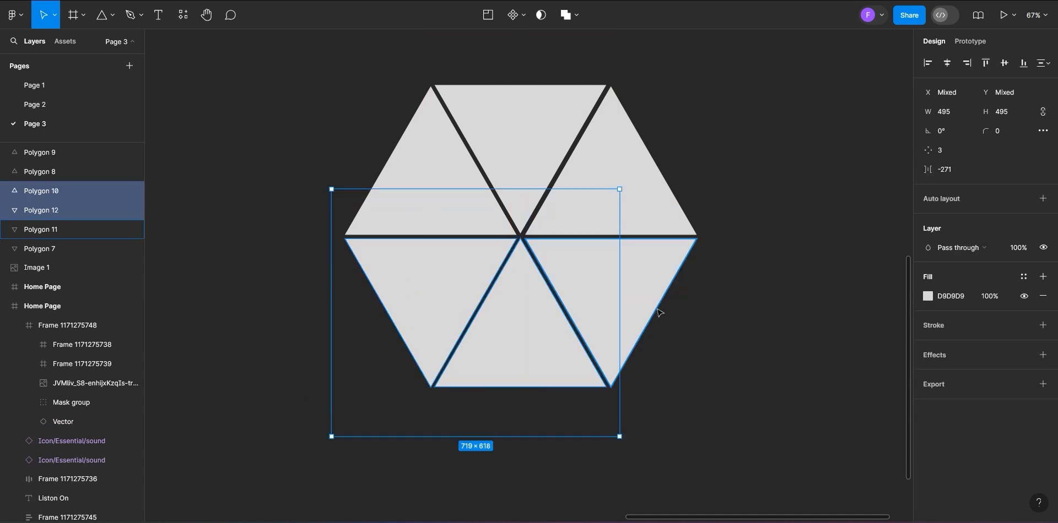
{"action": "left_click", "coordinate": [646, 294], "text": "shift"}
{"action": "left_click", "coordinate": [597, 159], "text": "shift"}
{"action": "left_click", "coordinate": [526, 134], "text": "shift"}
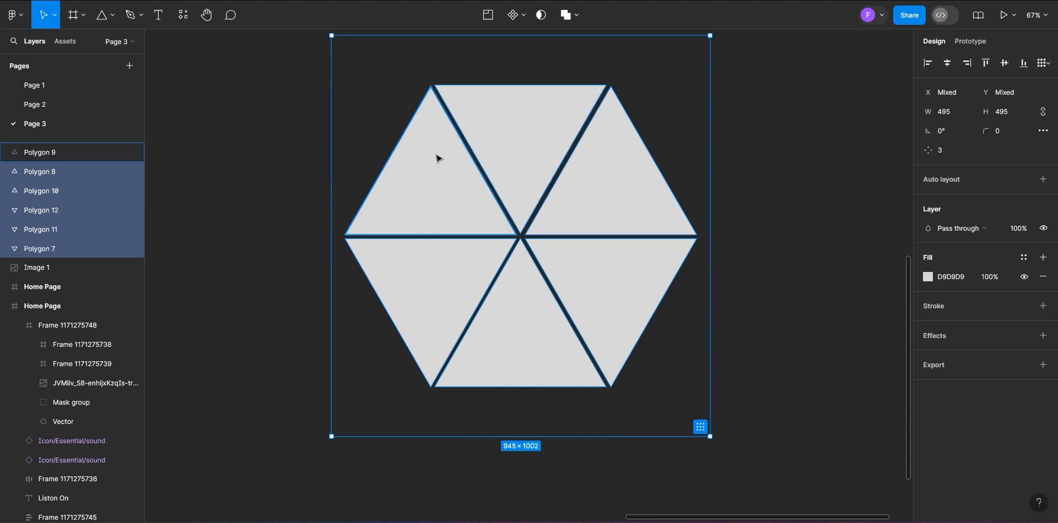
{"action": "left_click", "coordinate": [436, 158], "text": "shift"}
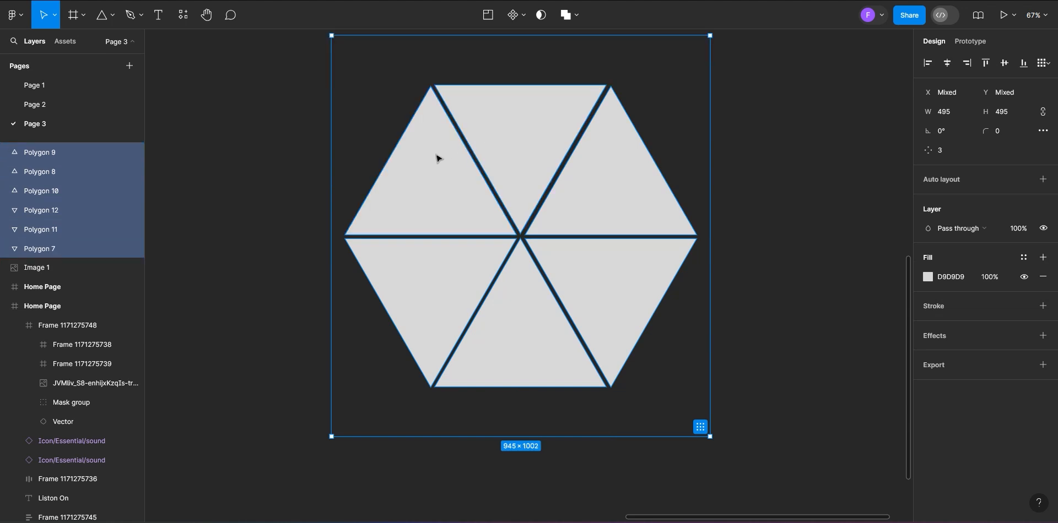
{"action": "right_click", "coordinate": [461, 182]}
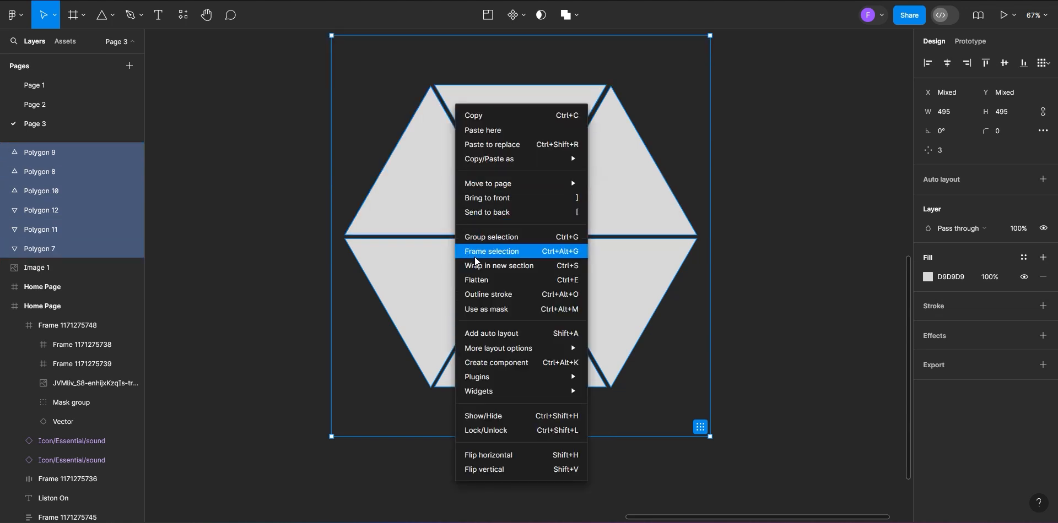
{"action": "left_click", "coordinate": [481, 253]}
Step: Nudge the bottom middle triangle down to Y 509 so its base lines up with the neighbouring triangles' tips
{"action": "scroll", "coordinate": [474, 256], "scroll_direction": "down", "scroll_amount": 5}
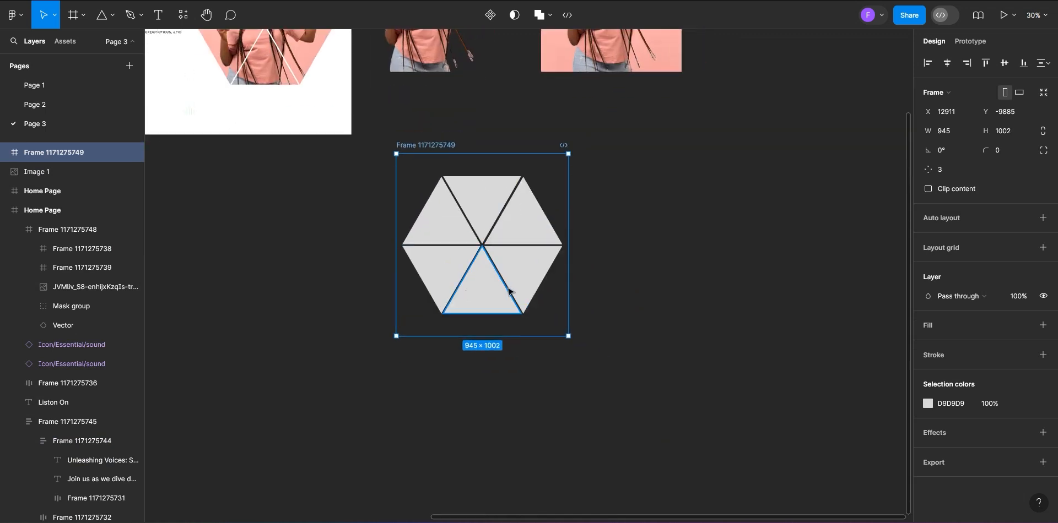
{"action": "scroll", "coordinate": [494, 275], "scroll_direction": "up", "scroll_amount": 8}
{"action": "scroll", "coordinate": [370, 198], "scroll_direction": "up", "scroll_amount": 2}
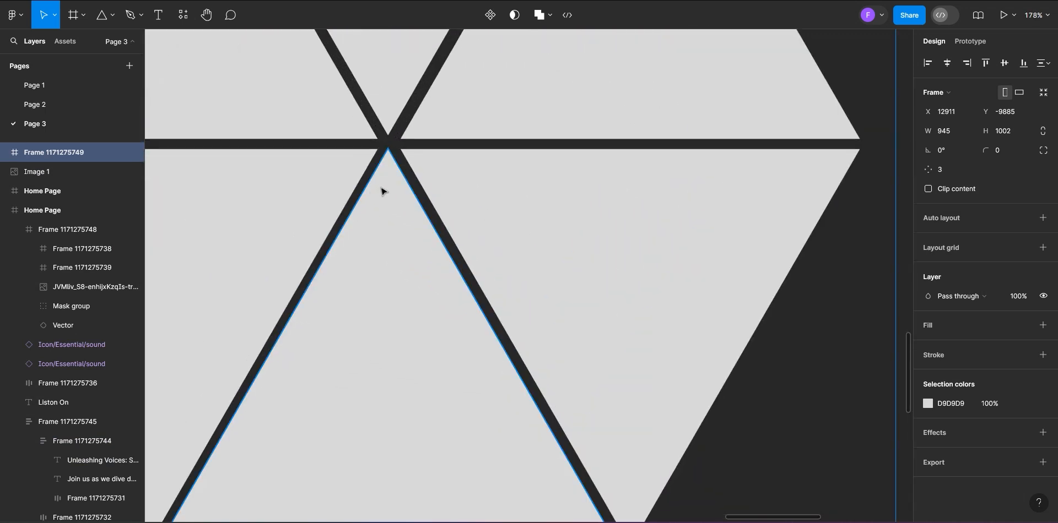
{"action": "left_click", "coordinate": [385, 208]}
{"action": "scroll", "coordinate": [420, 200], "scroll_direction": "down", "scroll_amount": 4}
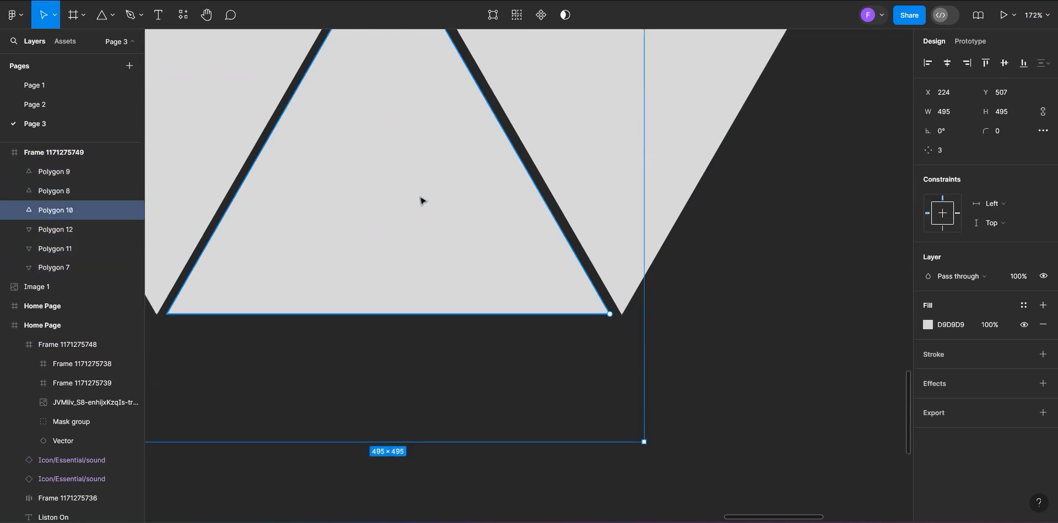
{"action": "key", "text": "Down"}
{"action": "key", "text": "Down"}
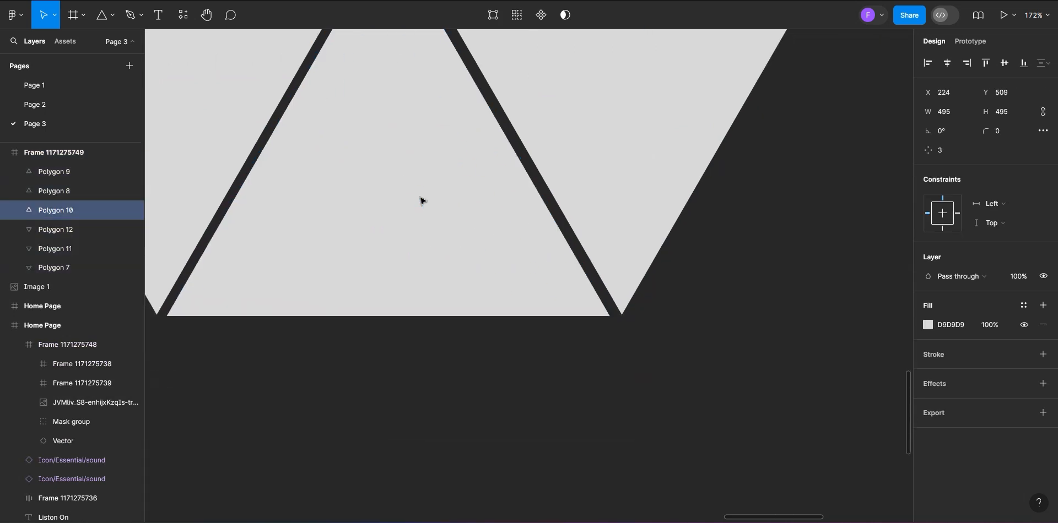
{"action": "key", "text": "Down"}
{"action": "key", "text": "Up"}
Step: Duplicate the pink-background photo and place the copy over the hexagon inside its frame
{"action": "scroll", "coordinate": [420, 201], "scroll_direction": "down", "scroll_amount": 6}
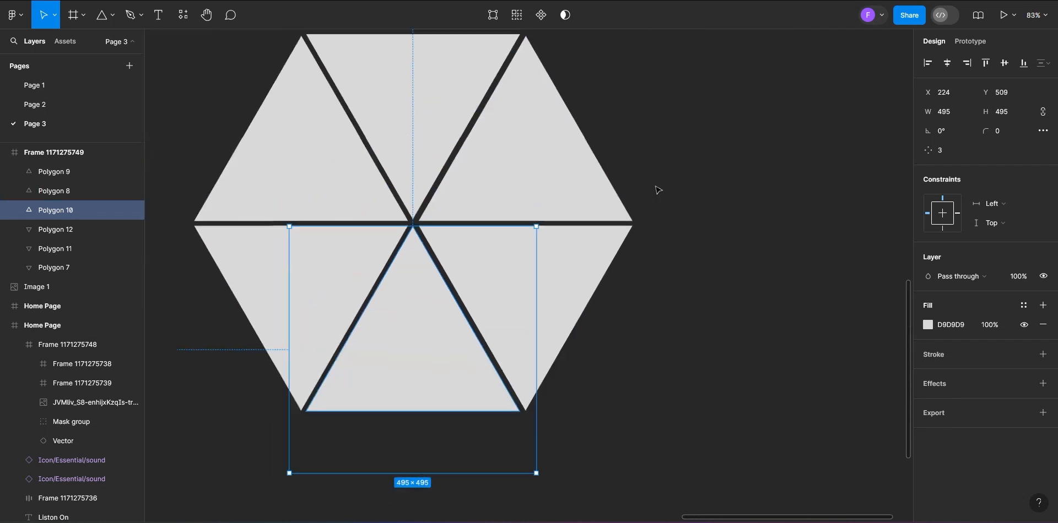
{"action": "scroll", "coordinate": [312, 174], "scroll_direction": "down", "scroll_amount": 5}
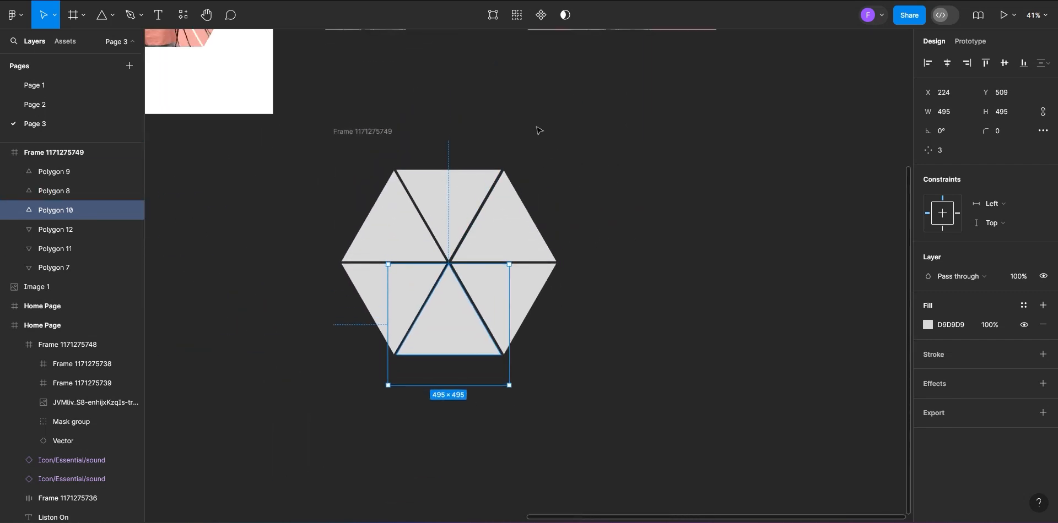
{"action": "left_click", "coordinate": [581, 55]}
{"action": "scroll", "coordinate": [582, 88], "scroll_direction": "up", "scroll_amount": 3}
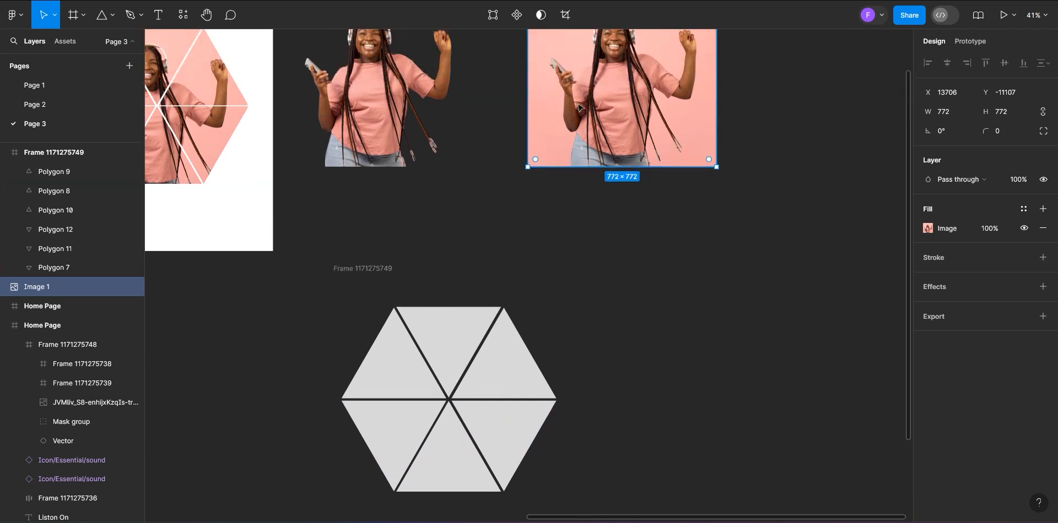
{"action": "left_click_drag", "start_coordinate": [590, 86], "coordinate": [603, 422]}
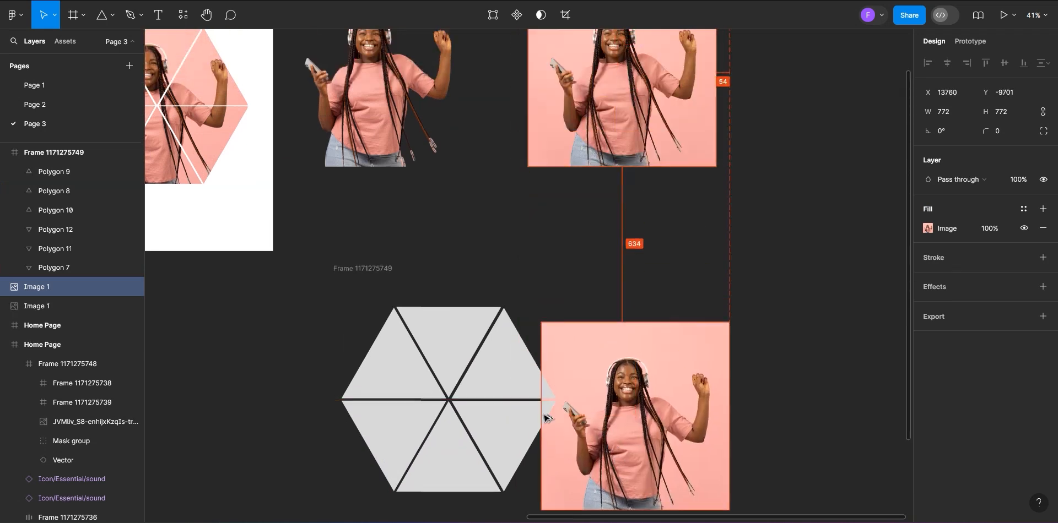
{"action": "scroll", "coordinate": [495, 358], "scroll_direction": "down", "scroll_amount": 4}
{"action": "left_click_drag", "start_coordinate": [649, 281], "coordinate": [461, 258]}
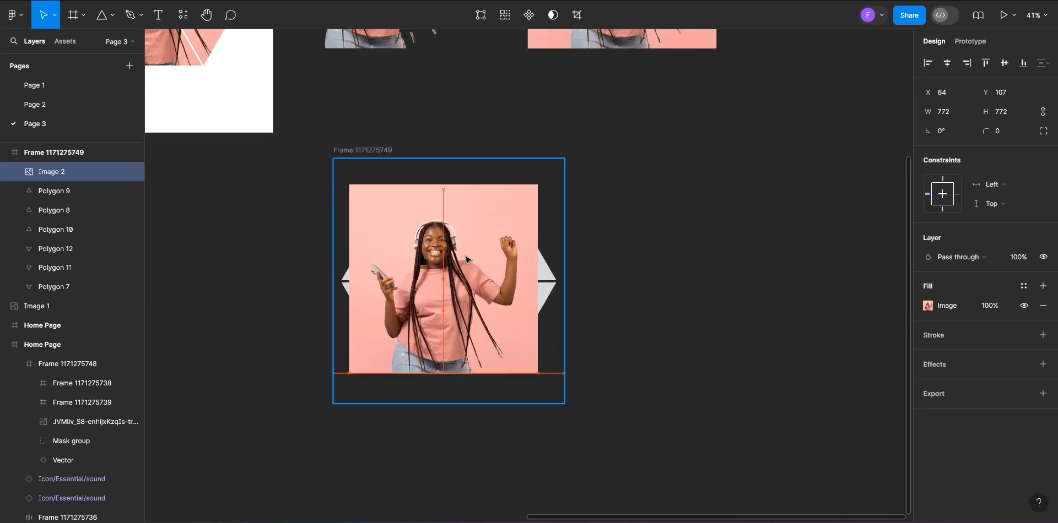
Step: Enlarge the copied photo to 923 × 923 and position it at X 11, Y 61 so it covers the hexagon
{"action": "scroll", "coordinate": [461, 258], "scroll_direction": "up", "scroll_amount": 3}
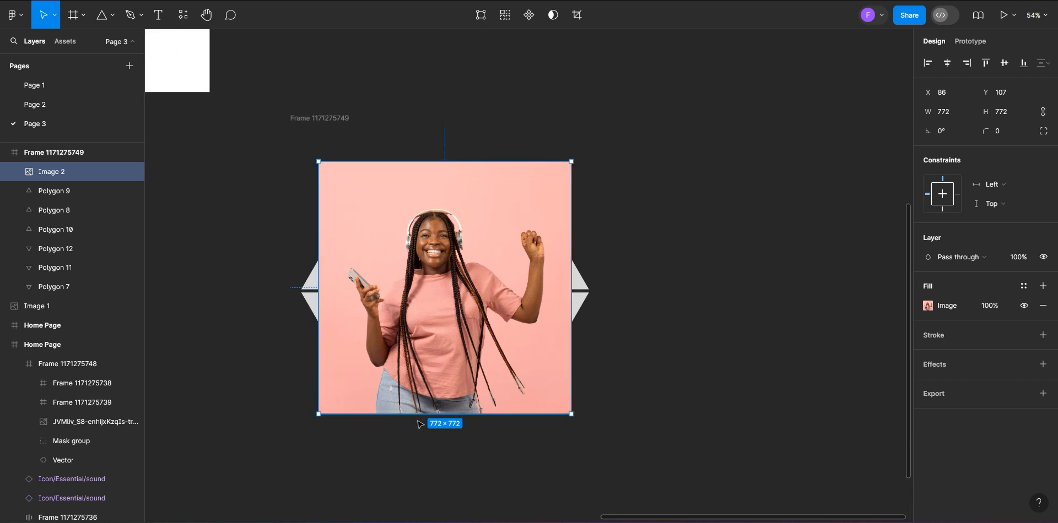
{"action": "left_click_drag", "start_coordinate": [415, 414], "coordinate": [416, 463]}
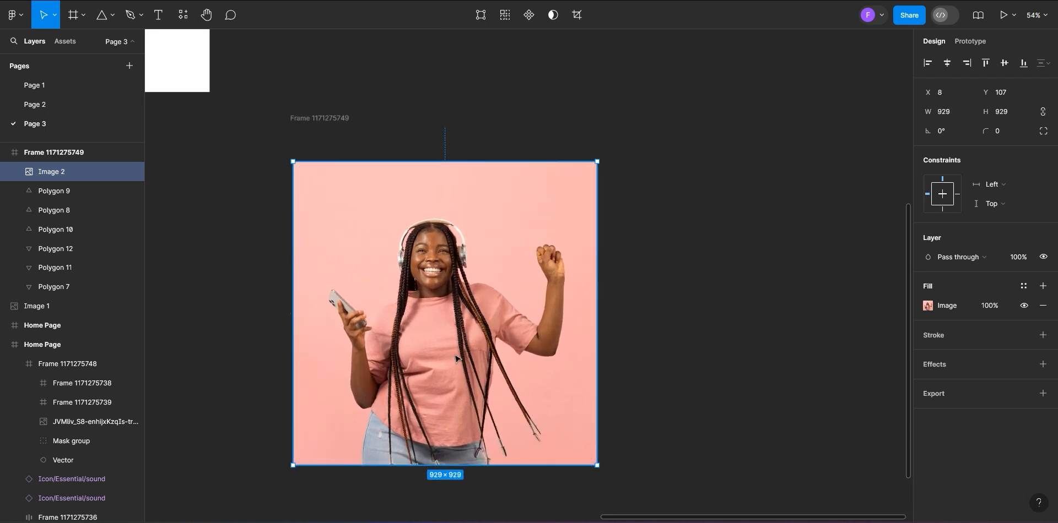
{"action": "left_click_drag", "start_coordinate": [457, 359], "coordinate": [456, 357]}
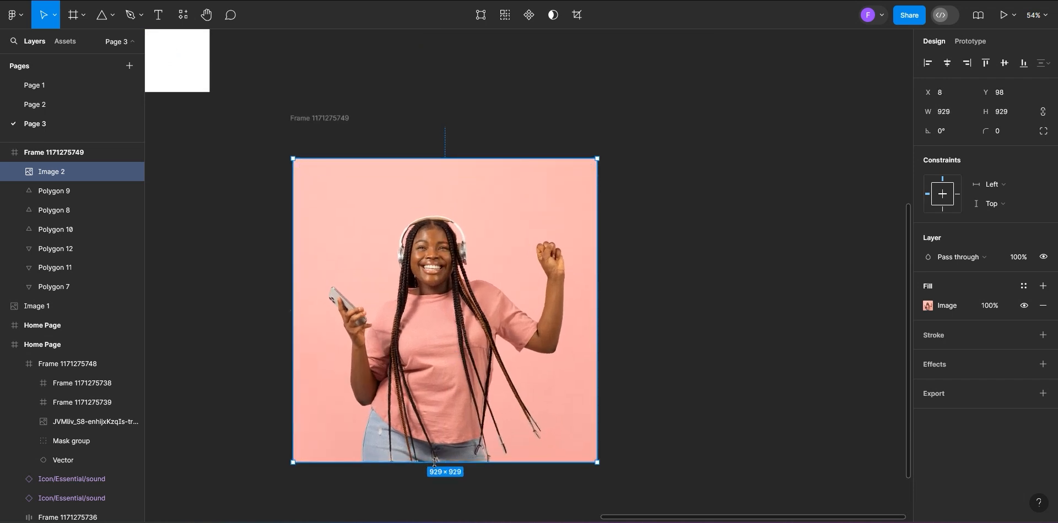
{"action": "left_click_drag", "start_coordinate": [434, 463], "coordinate": [435, 460]}
{"action": "left_click_drag", "start_coordinate": [444, 359], "coordinate": [443, 342]}
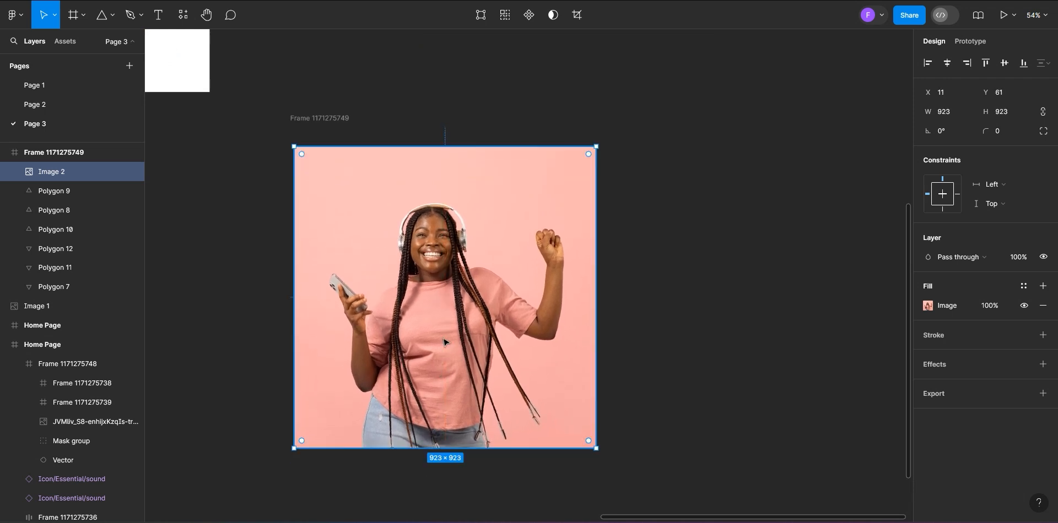
Step: Try to use the hexagon frame as a mask while the photo is still inside it
{"action": "left_click", "coordinate": [323, 119]}
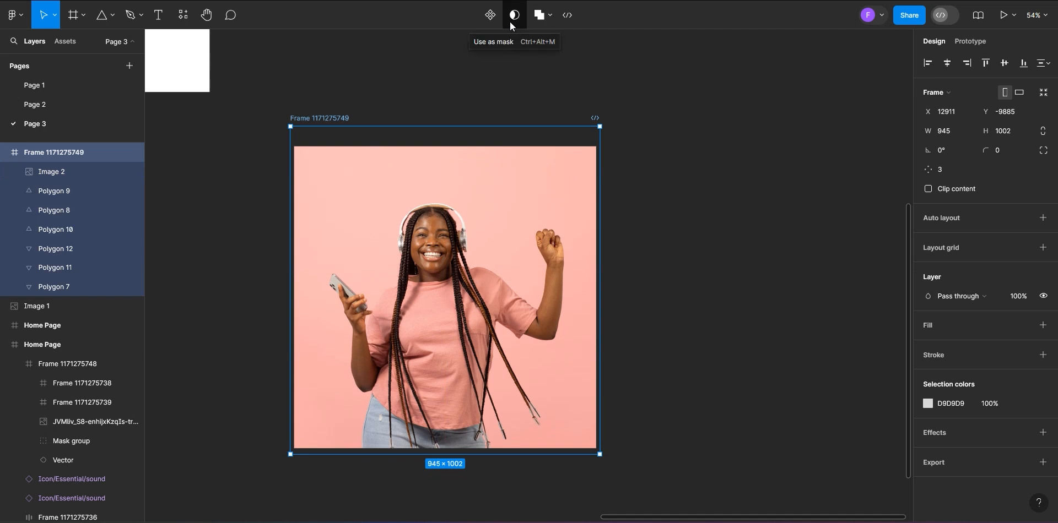
{"action": "right_click", "coordinate": [425, 214]}
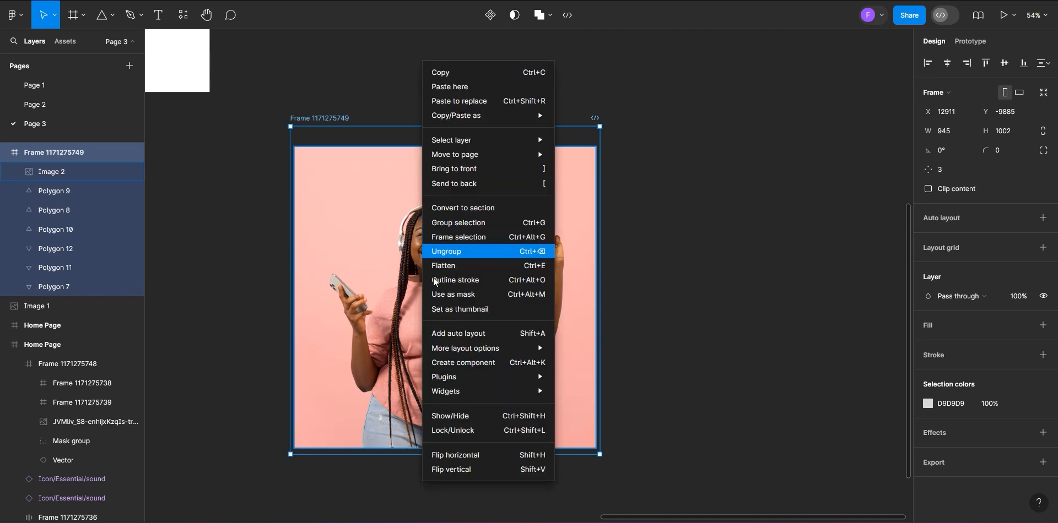
{"action": "left_click", "coordinate": [466, 296]}
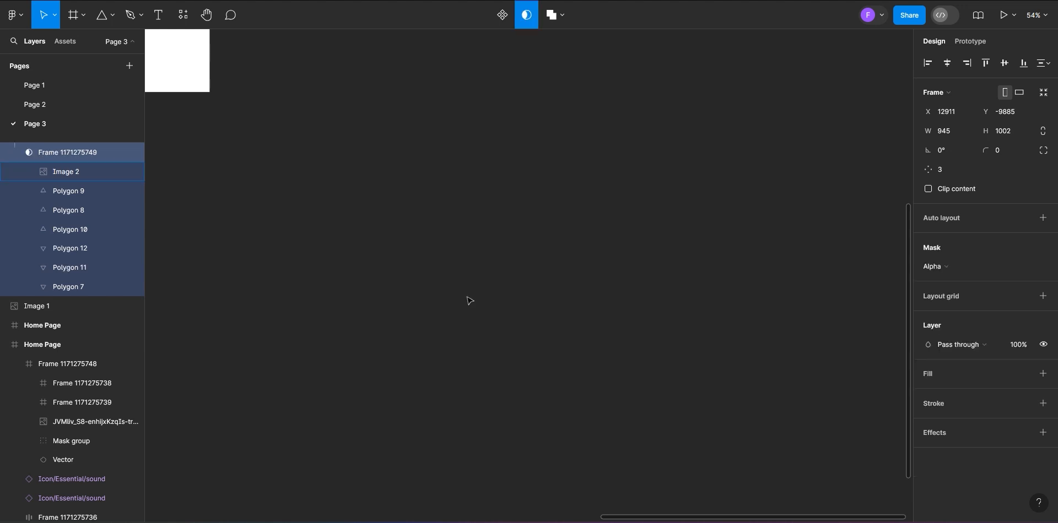
{"action": "key", "text": "ctrl+z"}
{"action": "key", "text": "Escape"}
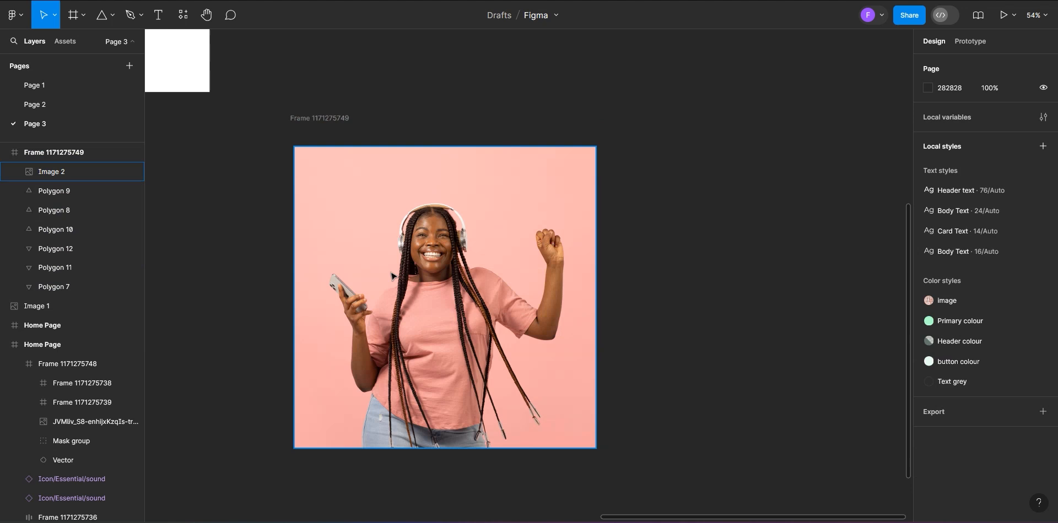
{"action": "left_click", "coordinate": [354, 251]}
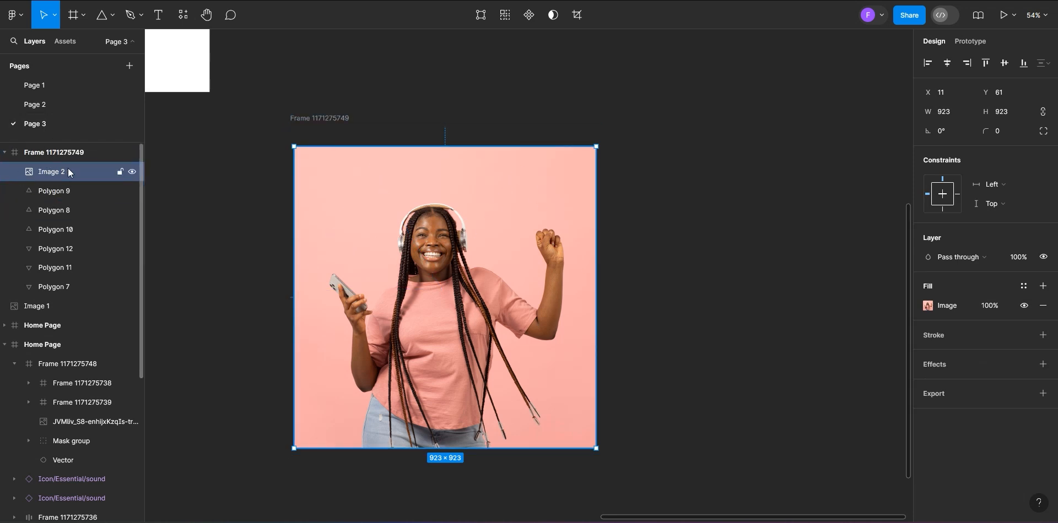
{"action": "left_click", "coordinate": [325, 135]}
{"action": "left_click", "coordinate": [514, 15]}
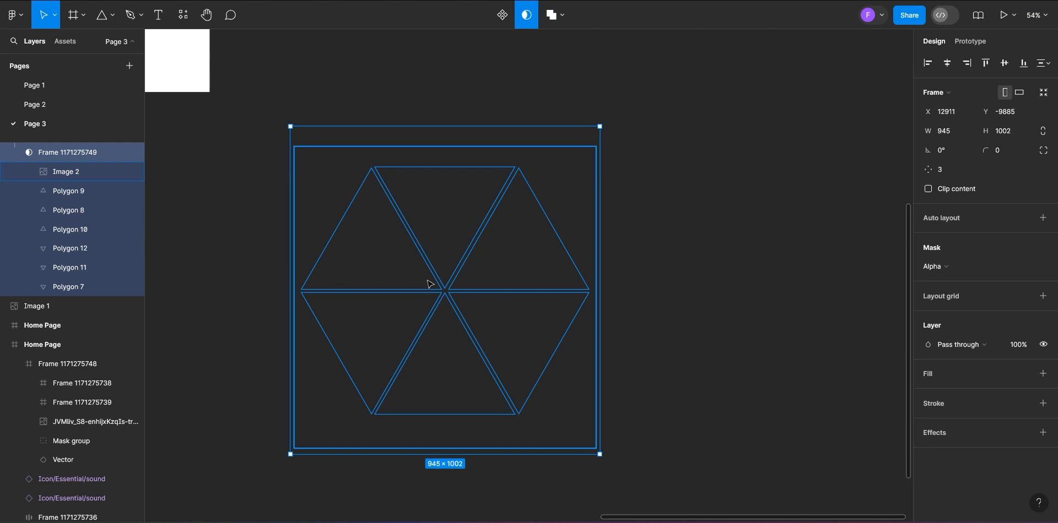
{"action": "key", "text": "ctrl+z"}
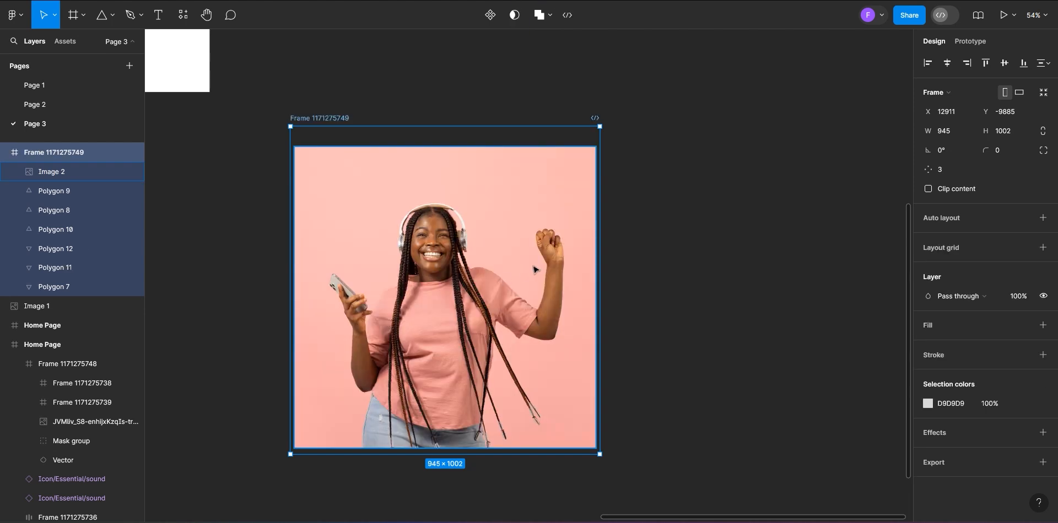
Step: Move the photo layer out of the hexagon frame to just above it, and mask the photo with that frame
{"action": "left_click", "coordinate": [55, 173]}
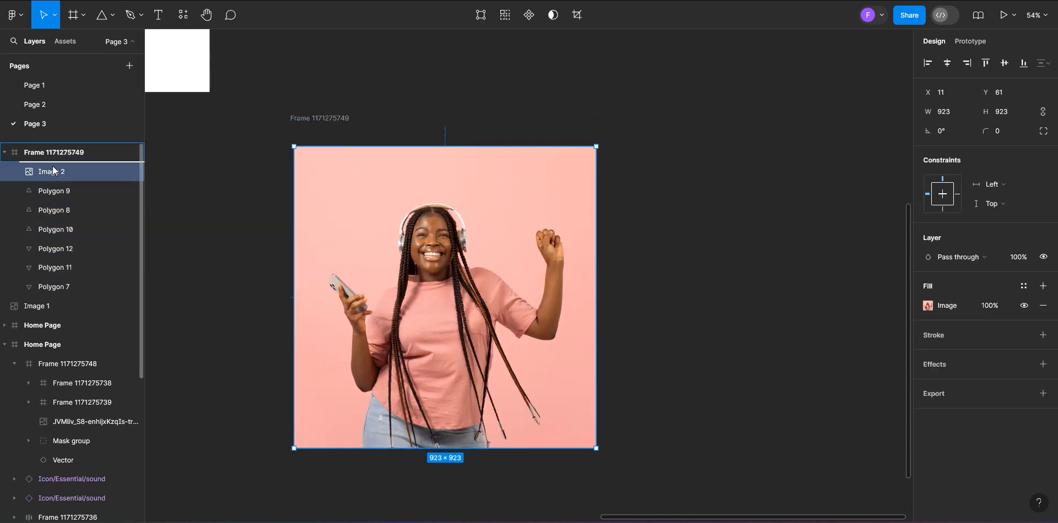
{"action": "left_click_drag", "start_coordinate": [53, 173], "coordinate": [53, 142]}
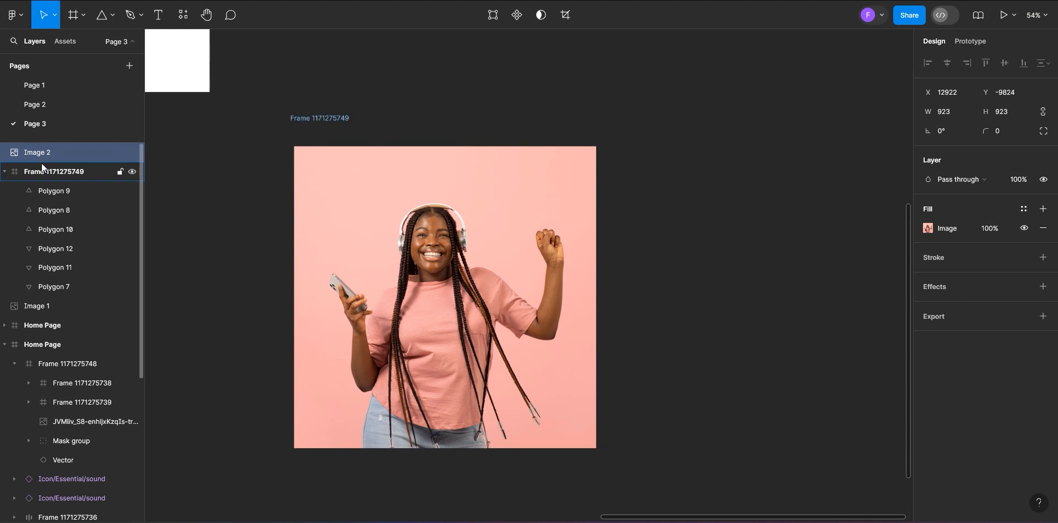
{"action": "left_click", "coordinate": [330, 118], "text": "shift"}
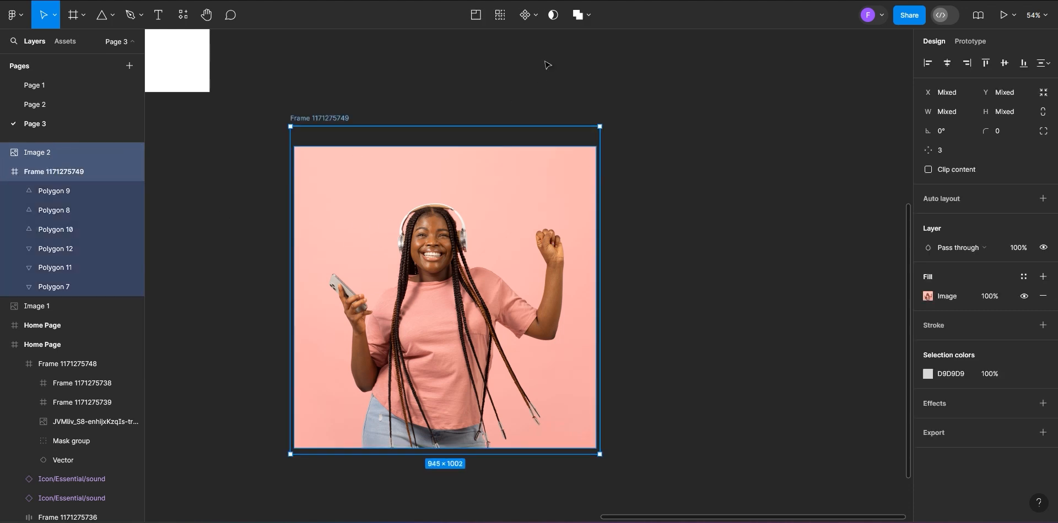
{"action": "left_click", "coordinate": [551, 17]}
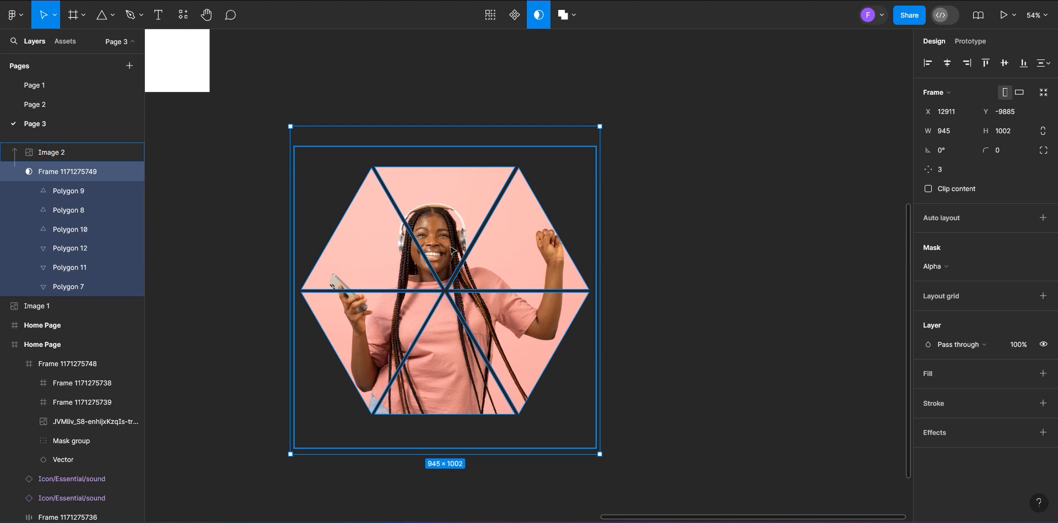
Step: Shift the photo within the hexagon mask to X 12946, Y -9831
{"action": "double_click", "coordinate": [449, 245]}
{"action": "left_click_drag", "start_coordinate": [449, 239], "coordinate": [458, 241]}
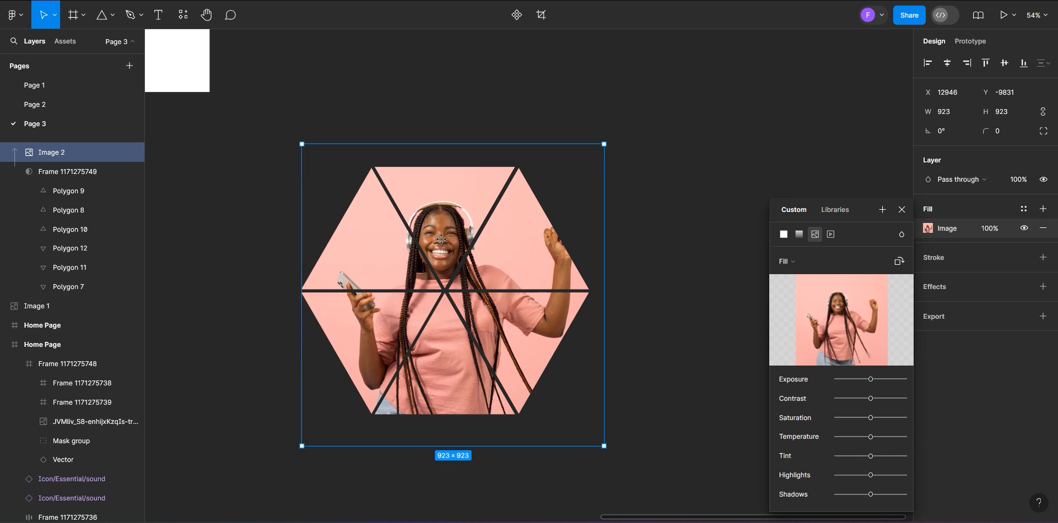
{"action": "key", "text": "Escape"}
Step: Duplicate the Home Page frame that has the hexagon hero image and place the copy directly below the original
{"action": "scroll", "coordinate": [458, 199], "scroll_direction": "down", "scroll_amount": 5}
{"action": "left_click", "coordinate": [240, 34]}
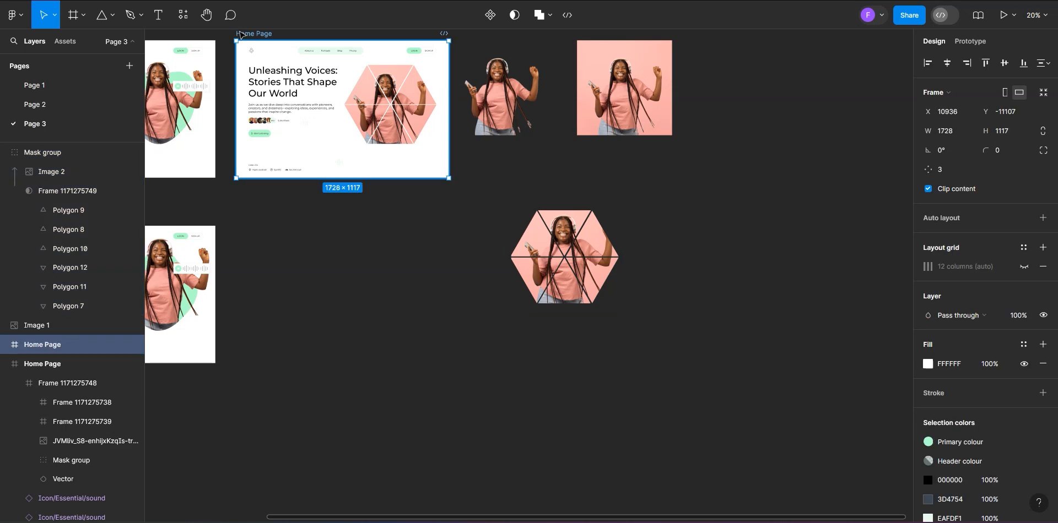
{"action": "left_click_drag", "start_coordinate": [240, 34], "coordinate": [243, 225]}
{"action": "scroll", "coordinate": [266, 269], "scroll_direction": "up", "scroll_amount": 3}
{"action": "left_click", "coordinate": [754, 300]}
{"action": "right_click", "coordinate": [728, 286]}
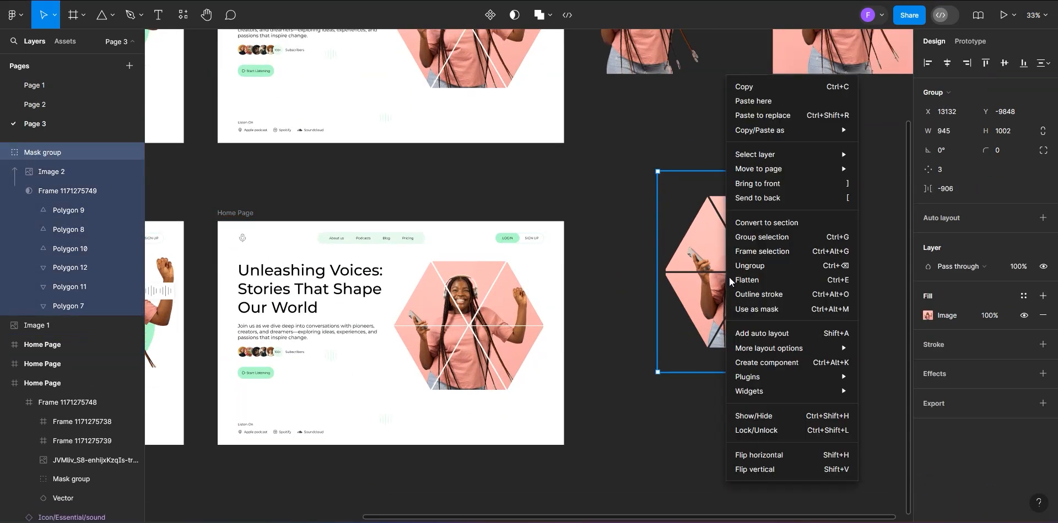
{"action": "key", "text": "Escape"}
{"action": "left_click", "coordinate": [430, 333]}
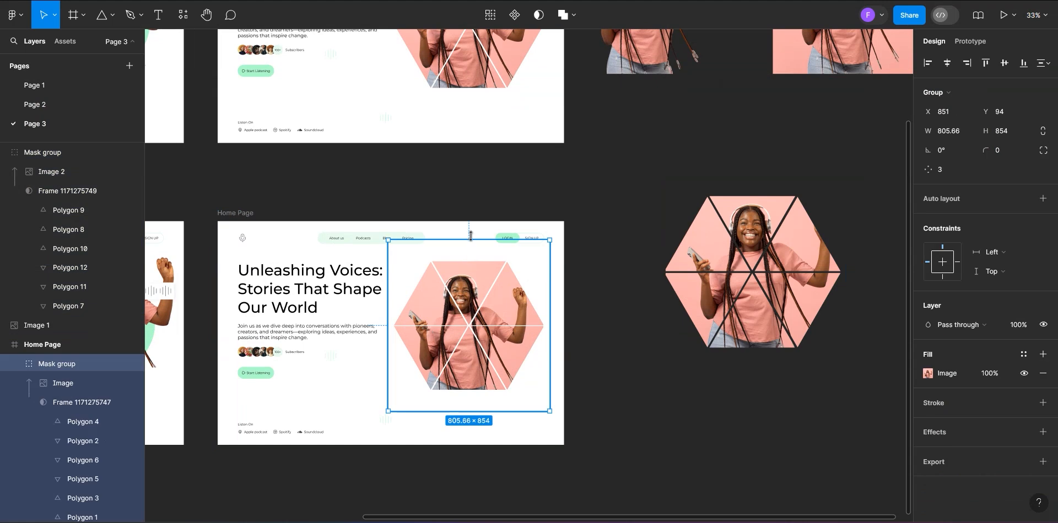
{"action": "right_click", "coordinate": [460, 265]}
{"action": "left_click", "coordinate": [495, 132]}
{"action": "left_click", "coordinate": [622, 370]}
Step: Copy the testimonial card and the audio waveform card from the neighbouring Home Page onto the hexagon hero image of the Home Page copy
{"action": "scroll", "coordinate": [609, 365], "scroll_direction": "down", "scroll_amount": 1}
{"action": "scroll", "coordinate": [303, 343], "scroll_direction": "up", "scroll_amount": 2}
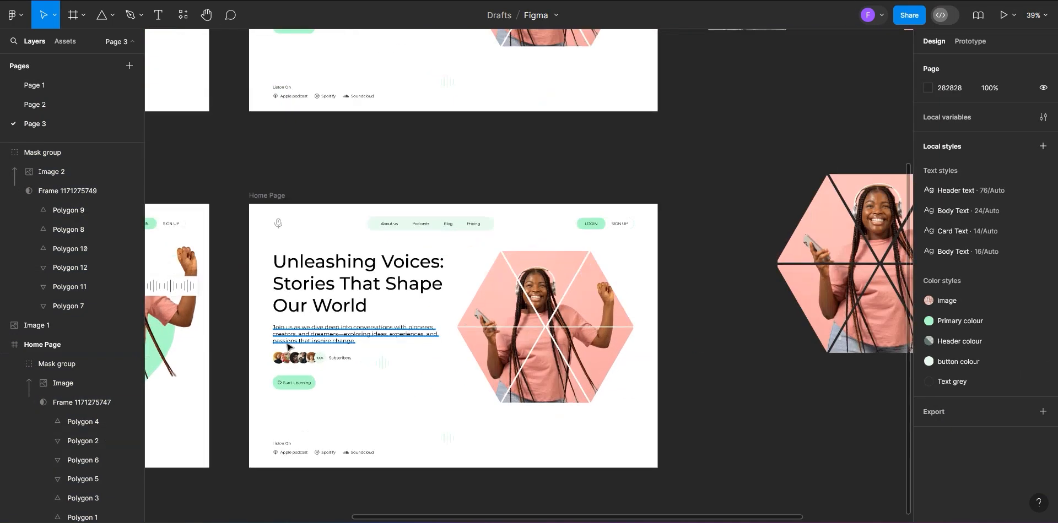
{"action": "scroll", "coordinate": [281, 336], "scroll_direction": "down", "scroll_amount": 2}
{"action": "scroll", "coordinate": [266, 335], "scroll_direction": "down", "scroll_amount": 1}
{"action": "scroll", "coordinate": [186, 352], "scroll_direction": "up", "scroll_amount": 2}
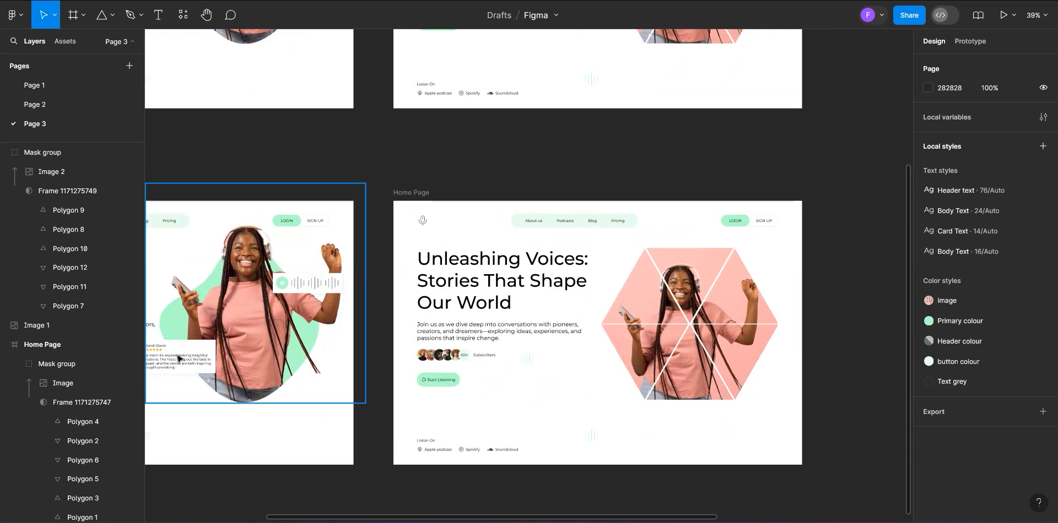
{"action": "left_click", "coordinate": [186, 352]}
{"action": "double_click", "coordinate": [186, 353]}
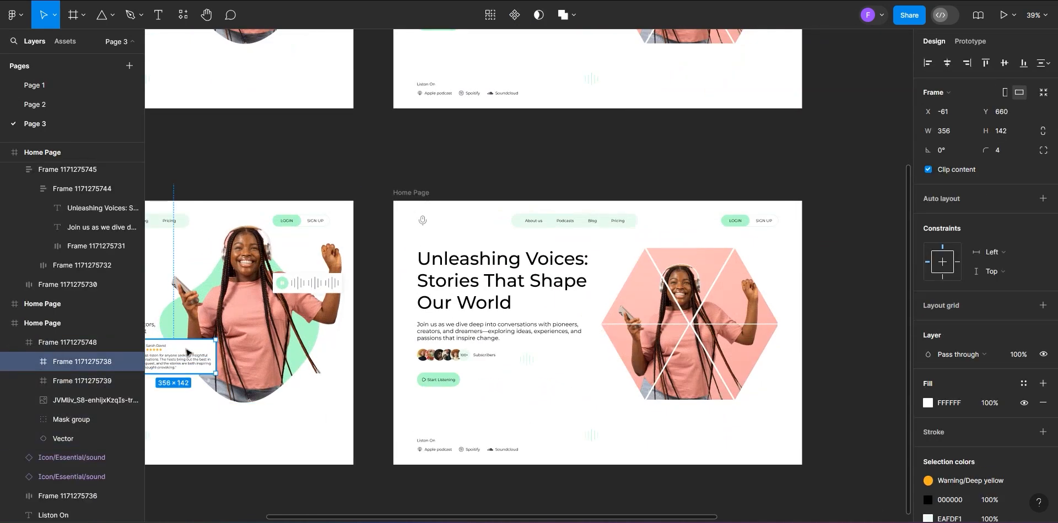
{"action": "left_click", "coordinate": [311, 286], "text": "shift"}
{"action": "left_click_drag", "start_coordinate": [268, 315], "coordinate": [708, 319]}
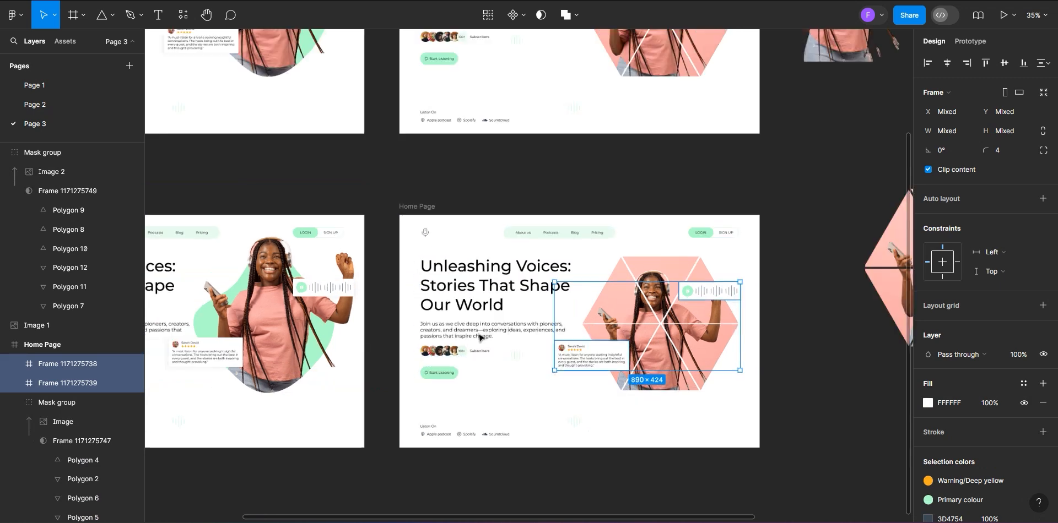
Step: Reposition the copied cards around the hexagon: the waveform card at X 1349, Y 306 and the testimonial card at X 743, Y 646
{"action": "scroll", "coordinate": [708, 318], "scroll_direction": "up", "scroll_amount": 3}
{"action": "left_click", "coordinate": [704, 248]}
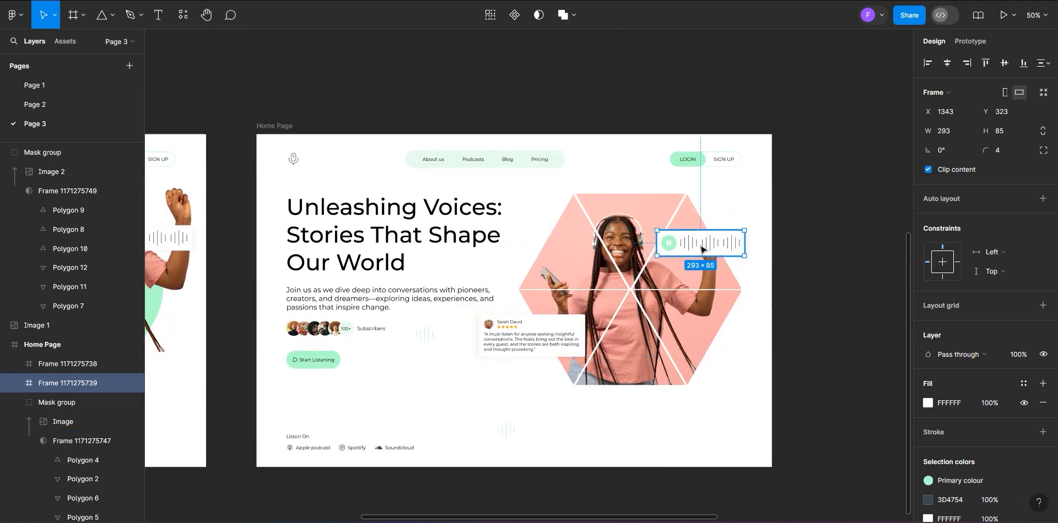
{"action": "left_click_drag", "start_coordinate": [703, 249], "coordinate": [704, 244]}
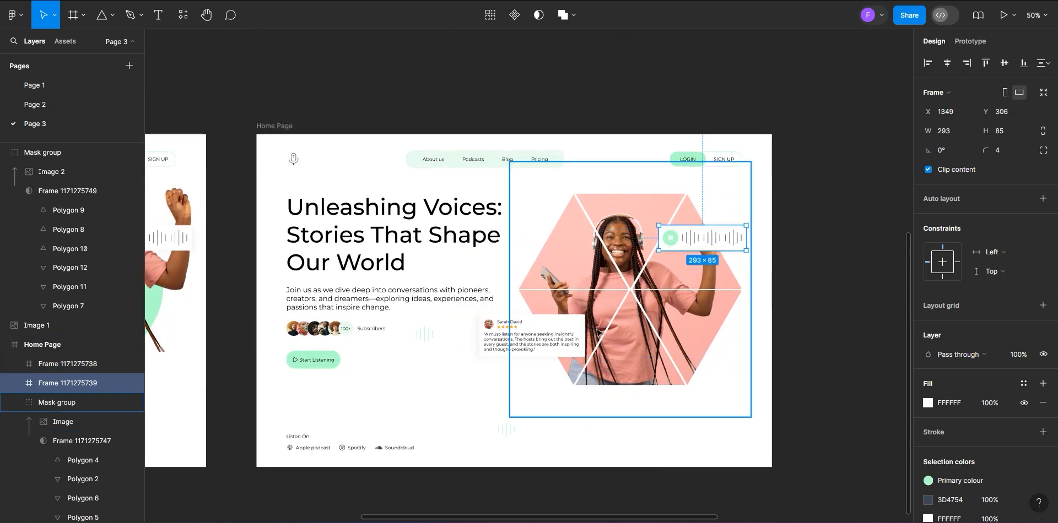
{"action": "left_click_drag", "start_coordinate": [544, 340], "coordinate": [543, 352]}
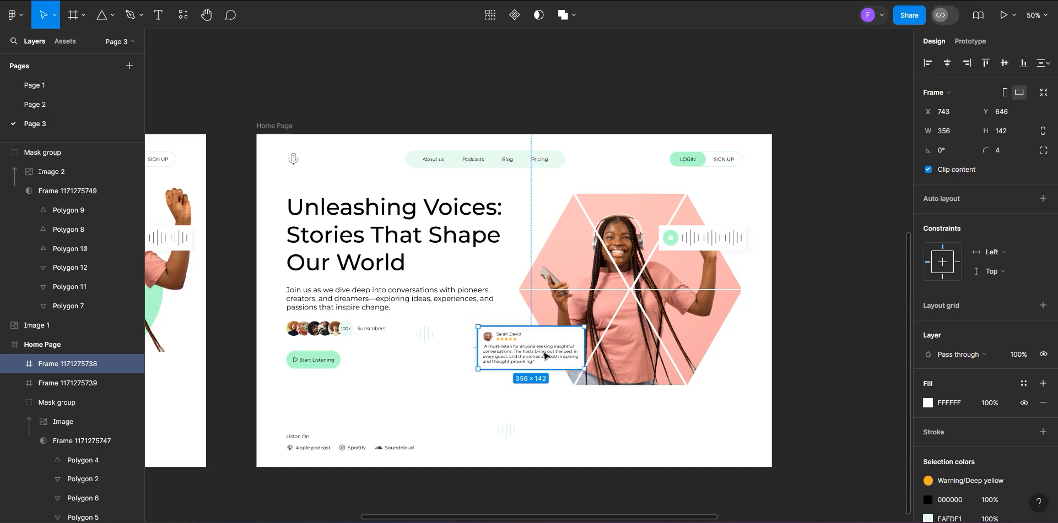
{"action": "scroll", "coordinate": [544, 354], "scroll_direction": "down", "scroll_amount": 3}
{"action": "left_click", "coordinate": [765, 339]}
Step: Compare the Home Page with the hexagon hero image and cards against the neighbouring version with the green blob shape
{"action": "scroll", "coordinate": [764, 338], "scroll_direction": "down", "scroll_amount": 1}
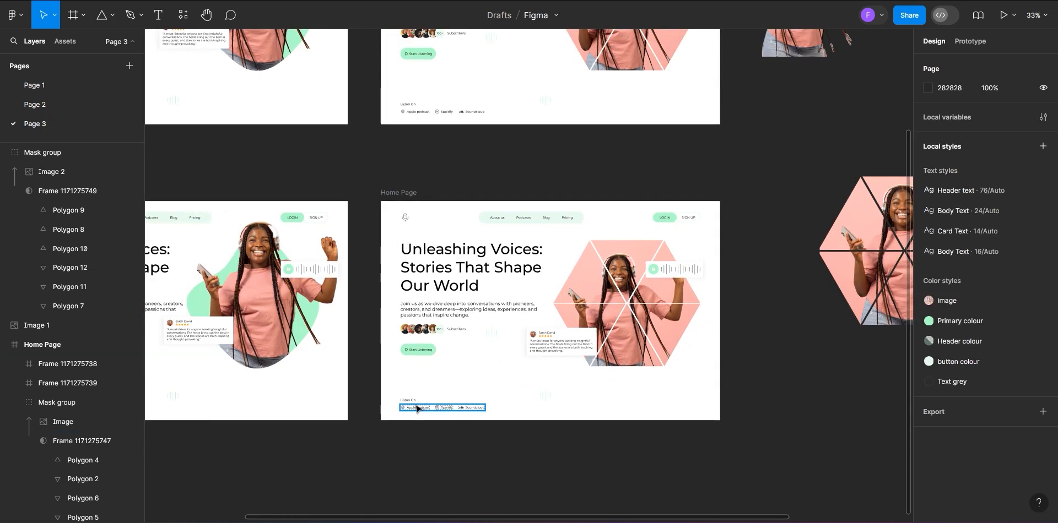
{"action": "scroll", "coordinate": [417, 409], "scroll_direction": "down", "scroll_amount": 3}
{"action": "scroll", "coordinate": [258, 414], "scroll_direction": "up", "scroll_amount": 3}
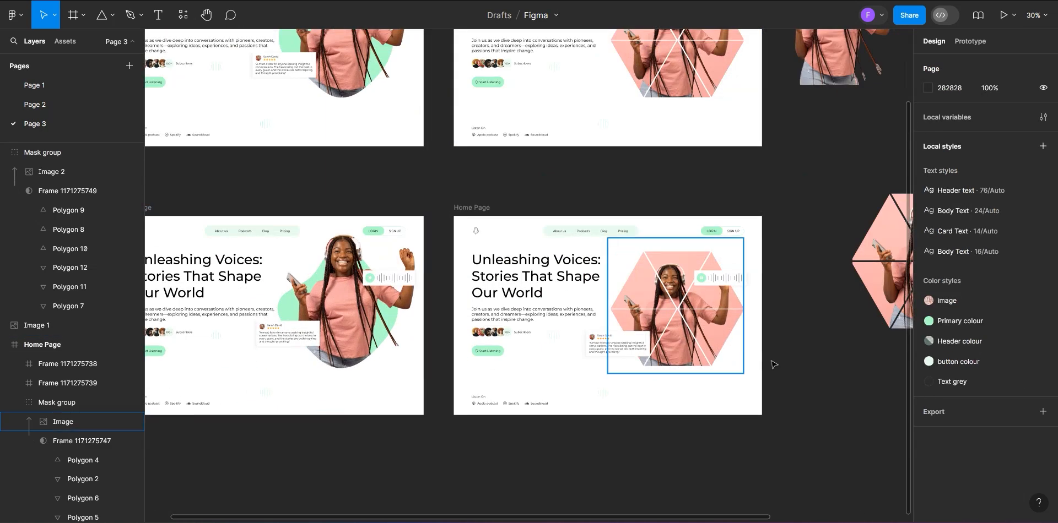
{"action": "scroll", "coordinate": [330, 384], "scroll_direction": "left", "scroll_amount": 2}
{"action": "scroll", "coordinate": [299, 382], "scroll_direction": "up", "scroll_amount": 3}
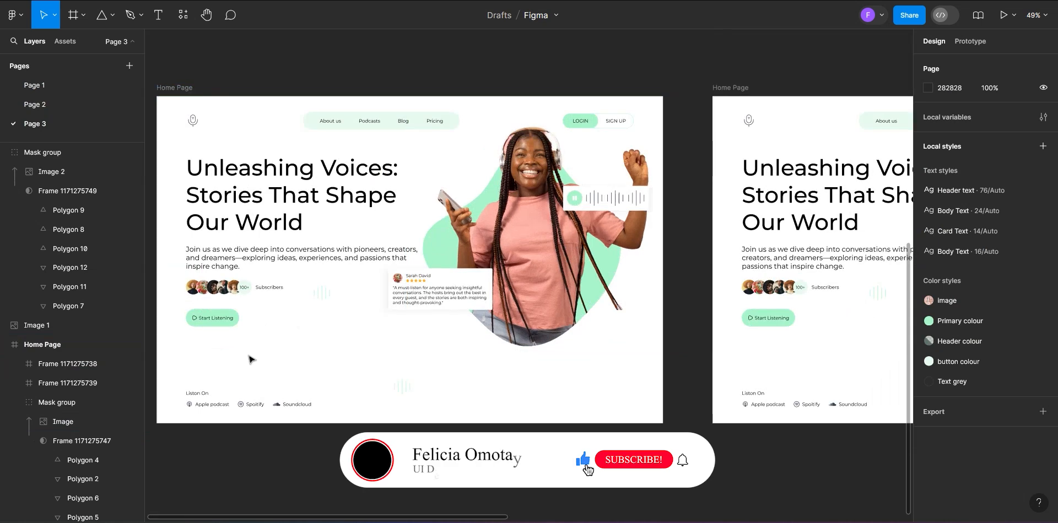
{"action": "scroll", "coordinate": [278, 330], "scroll_direction": "down", "scroll_amount": 2}
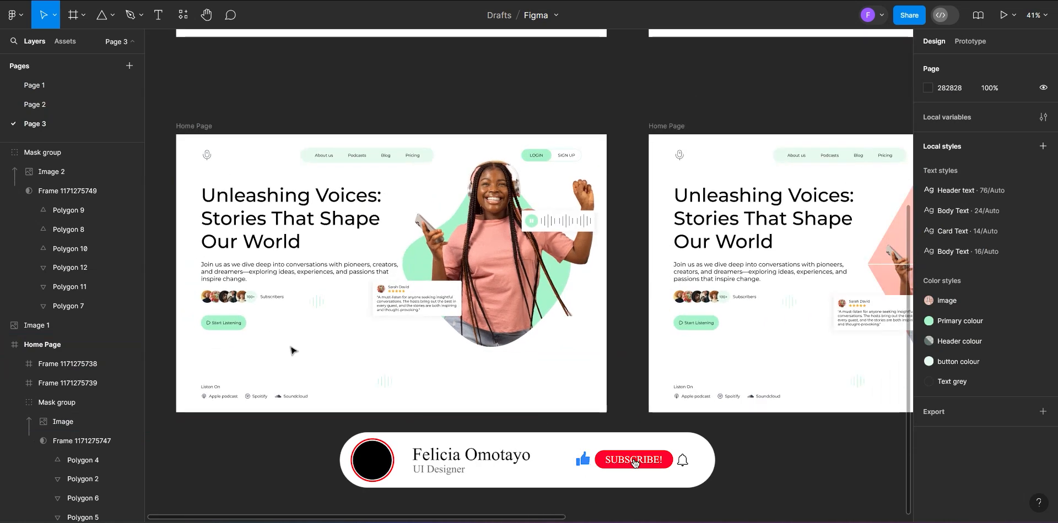